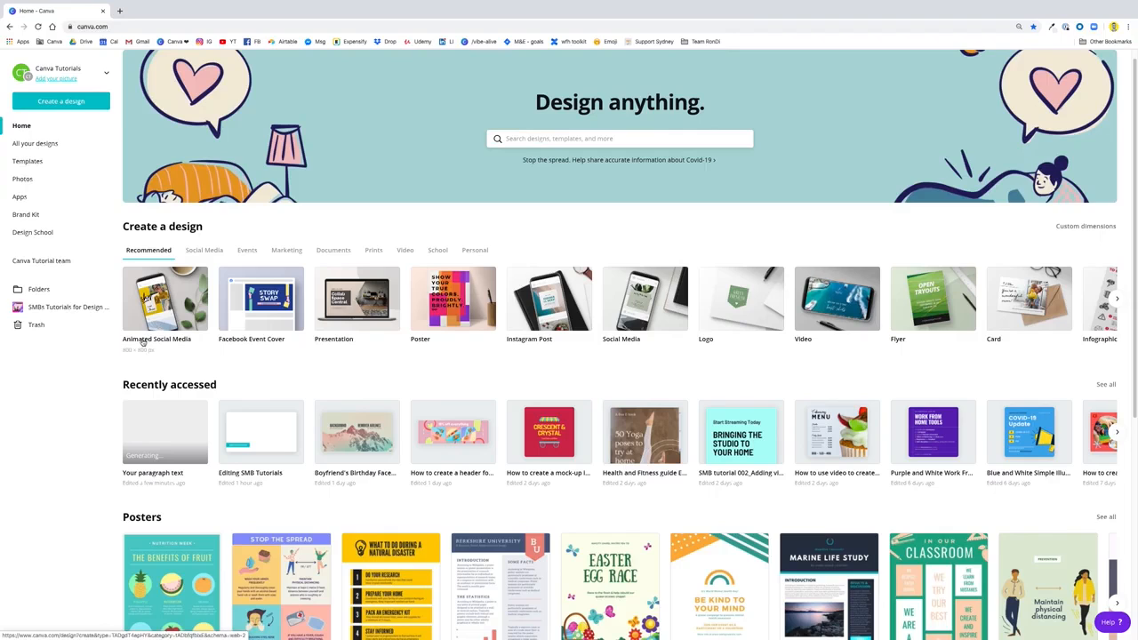
Search the design types for "animated" and create a blank Animated Social Media design
{"action": "left_click", "coordinate": [569, 140]}
{"action": "type", "text": "ani"}
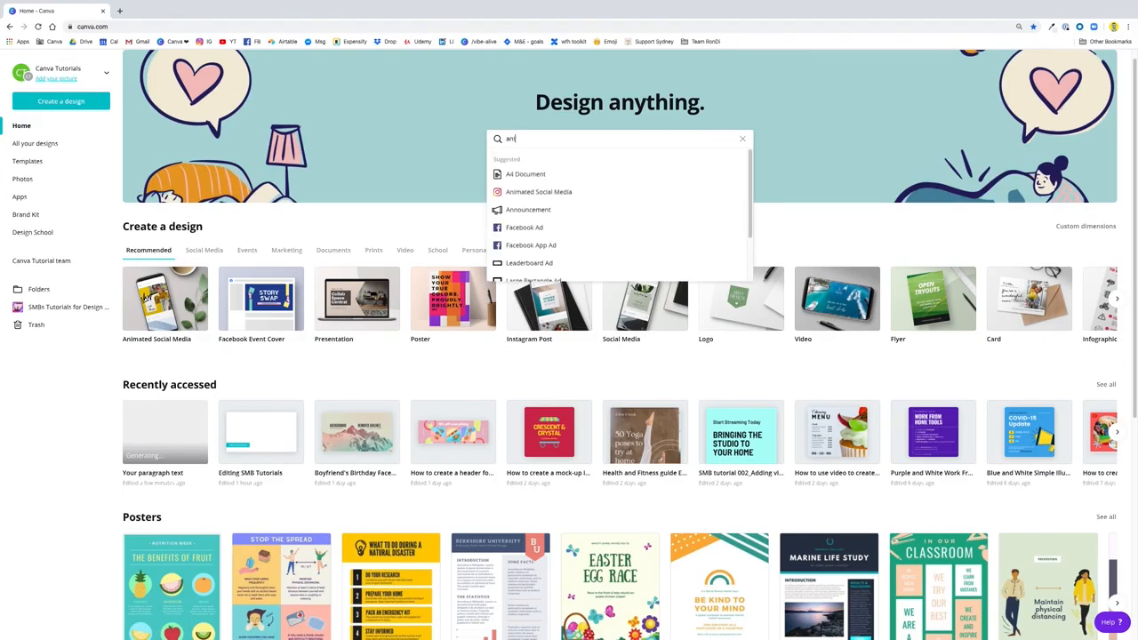
{"action": "type", "text": "mated"}
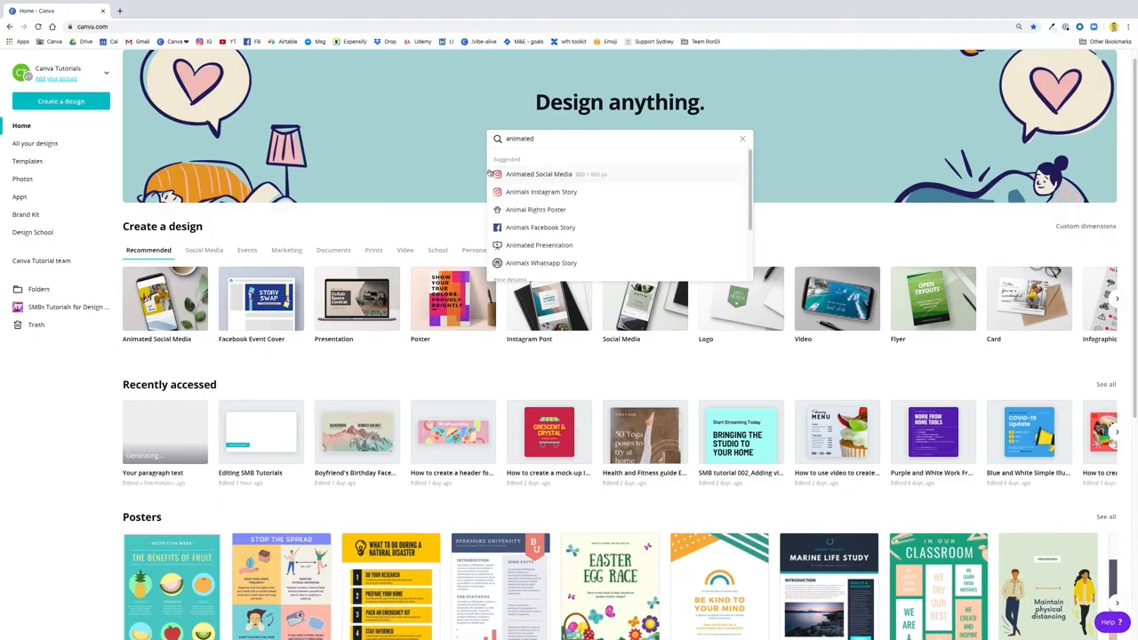
{"action": "left_click", "coordinate": [587, 177]}
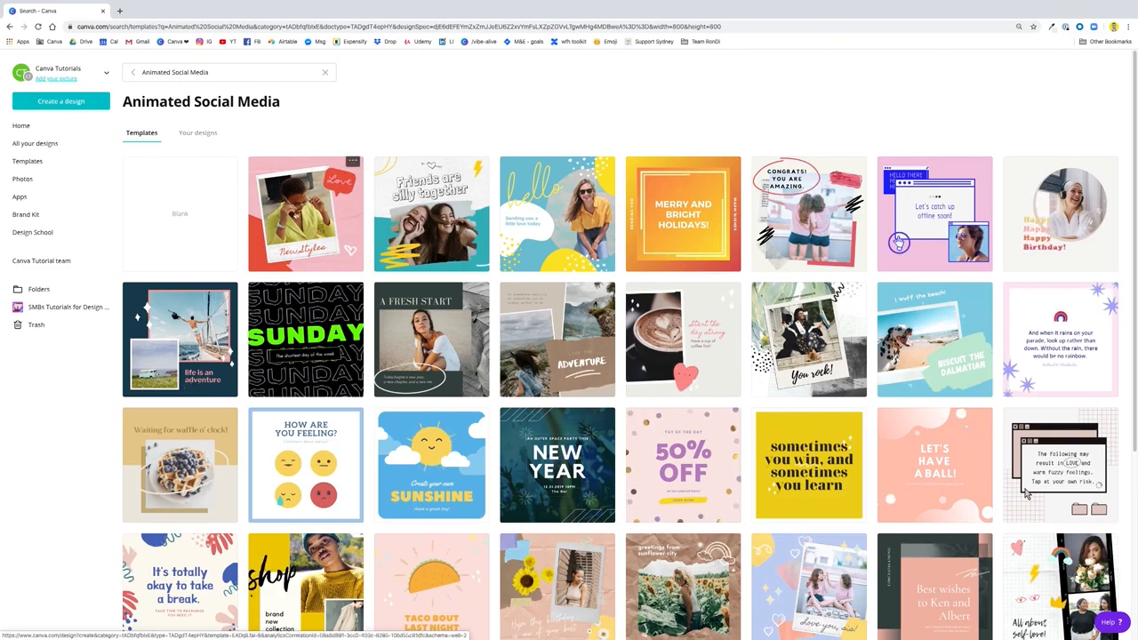
{"action": "left_click", "coordinate": [175, 228]}
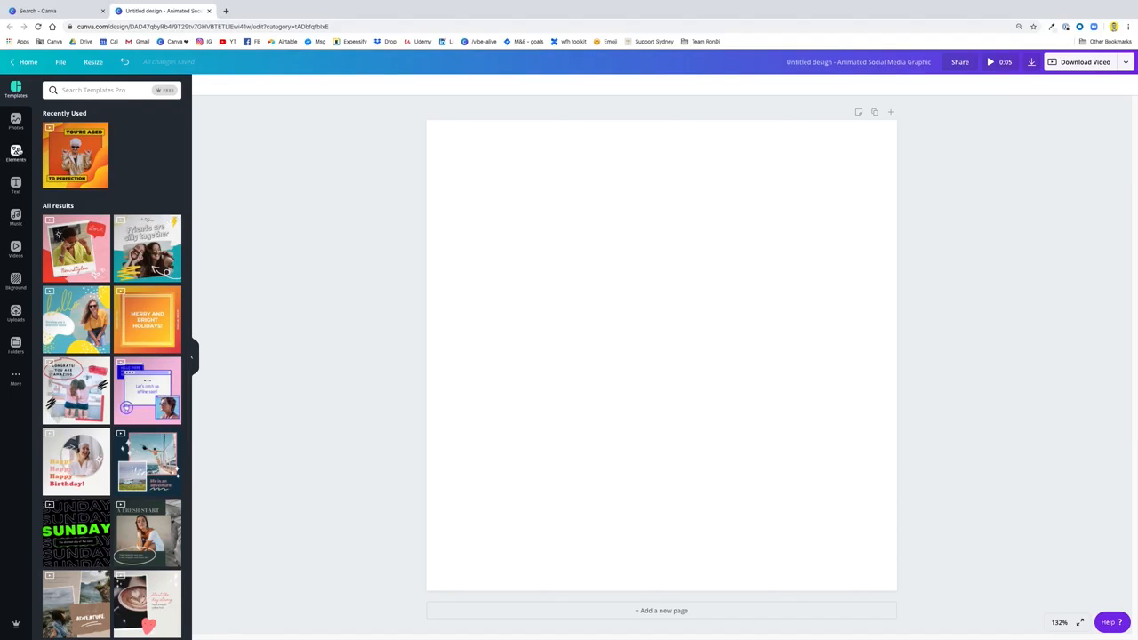
Add a single-image grid to the page and narrow it to cover about the left 60% of the width
{"action": "left_click", "coordinate": [16, 151]}
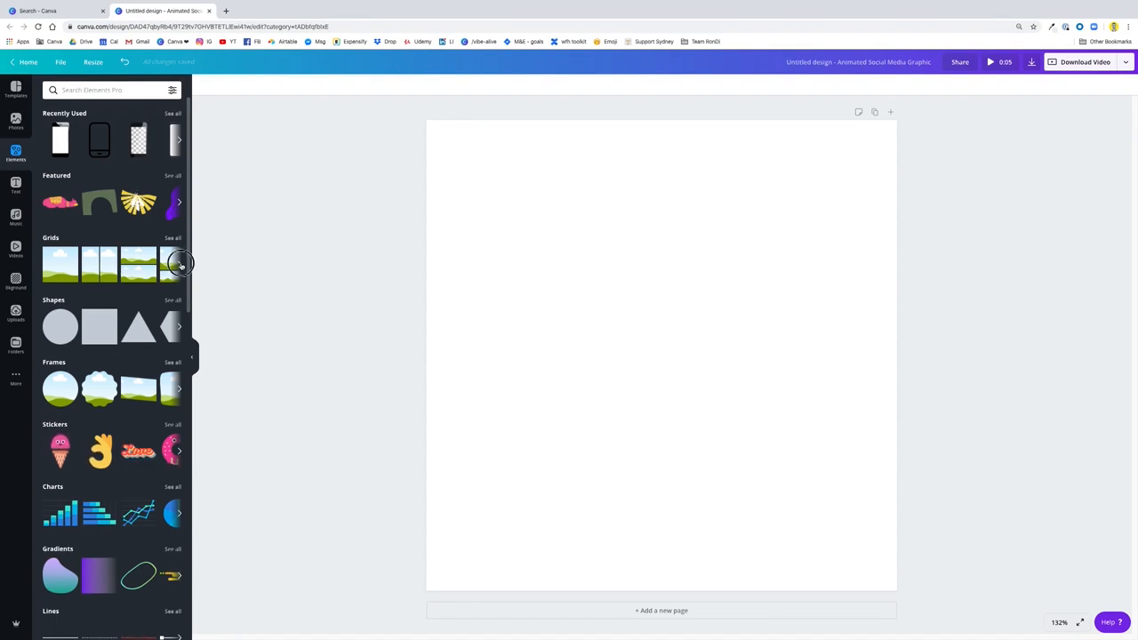
{"action": "left_click", "coordinate": [181, 265]}
{"action": "left_click", "coordinate": [181, 265]}
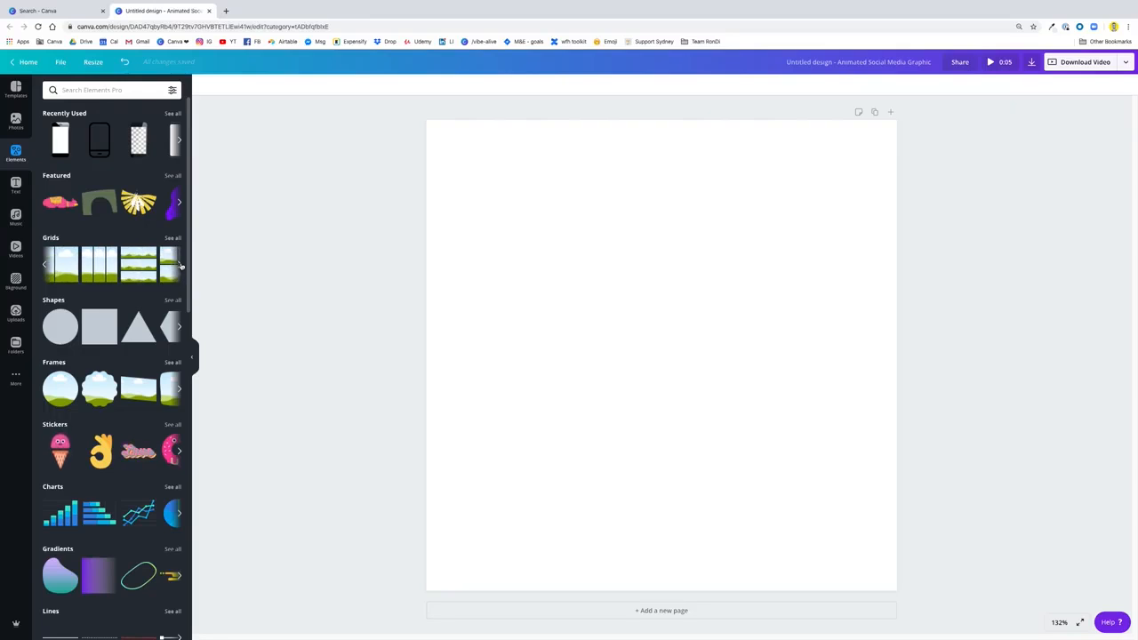
{"action": "left_click", "coordinate": [45, 265]}
{"action": "left_click", "coordinate": [45, 265]}
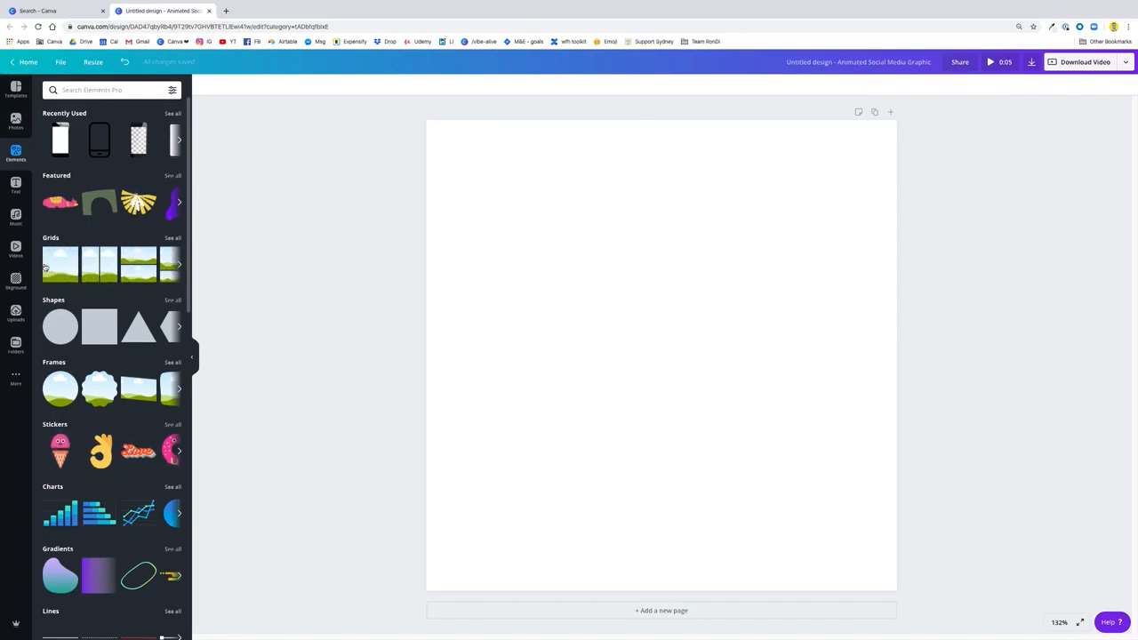
{"action": "left_click", "coordinate": [55, 266]}
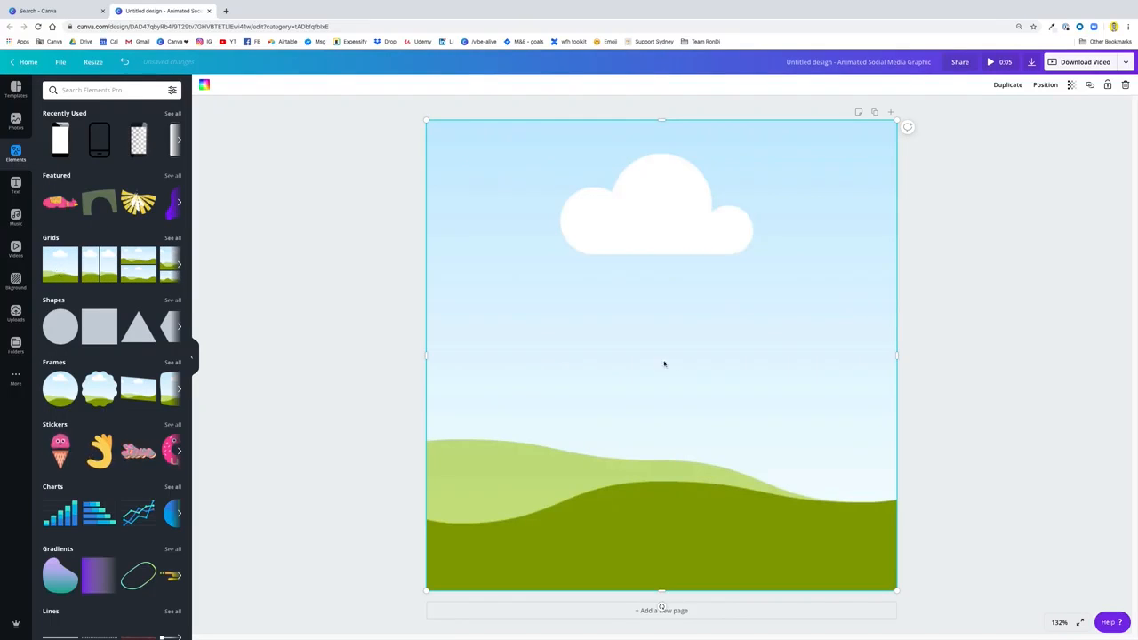
{"action": "left_click_drag", "start_coordinate": [895, 354], "coordinate": [662, 350]}
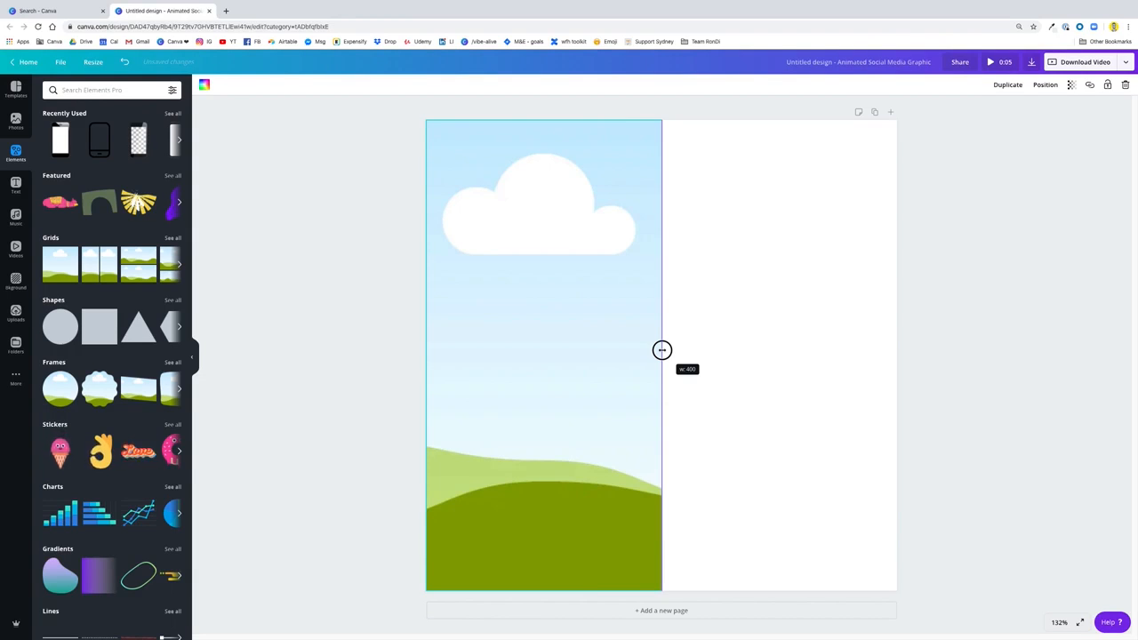
{"action": "left_click_drag", "start_coordinate": [662, 349], "coordinate": [709, 356]}
Set the page background beside the image grid to the light green default color
{"action": "left_click", "coordinate": [816, 353]}
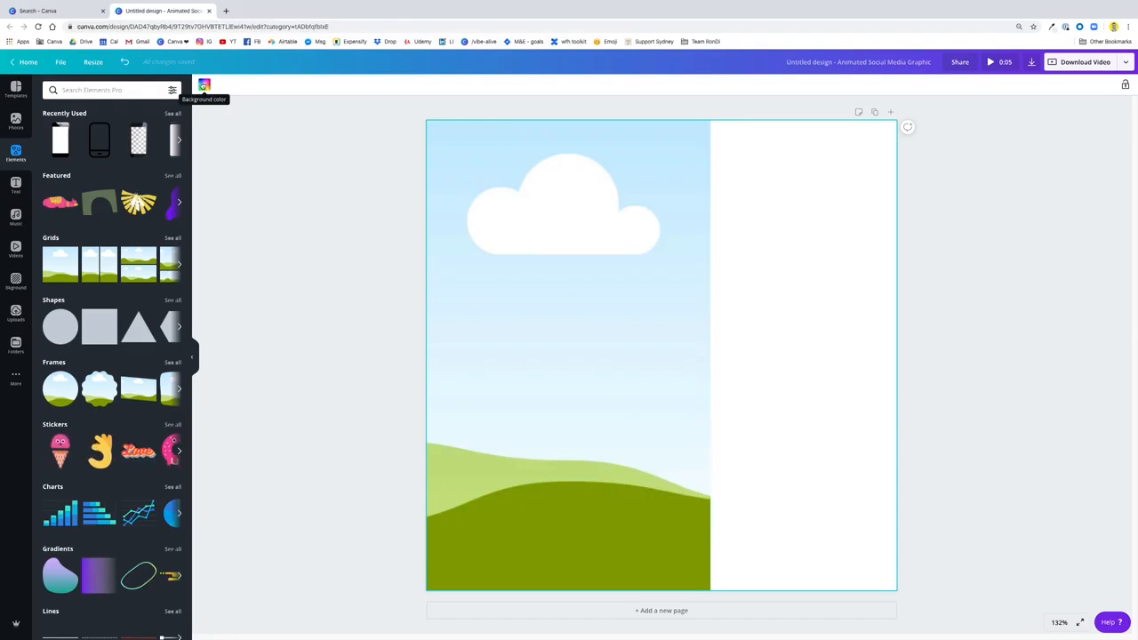
{"action": "left_click", "coordinate": [204, 85]}
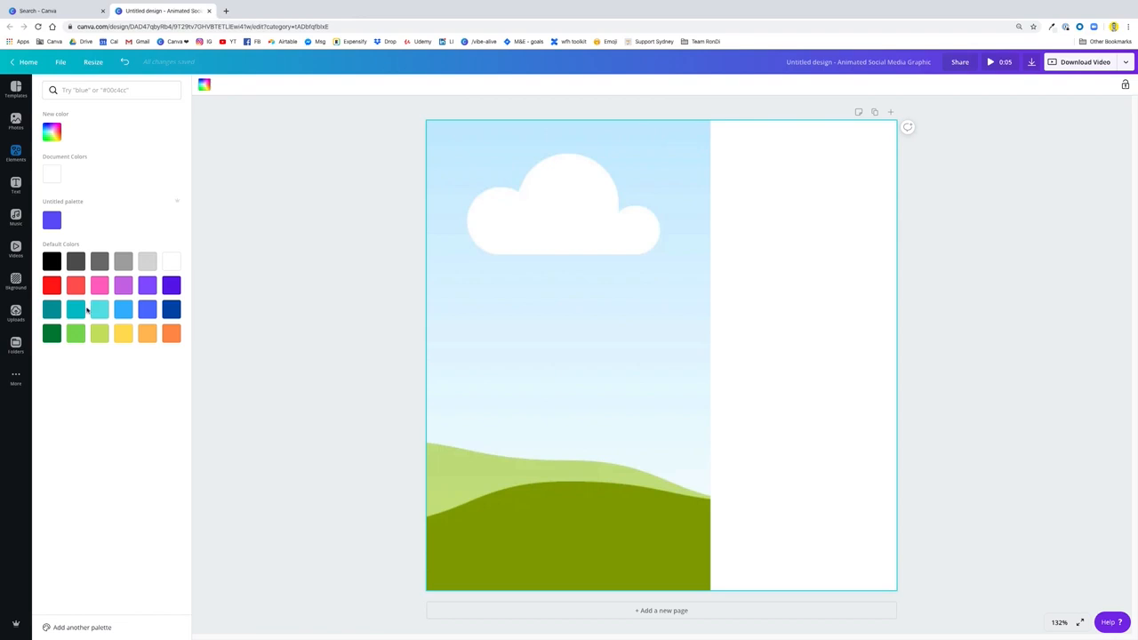
{"action": "left_click", "coordinate": [77, 334]}
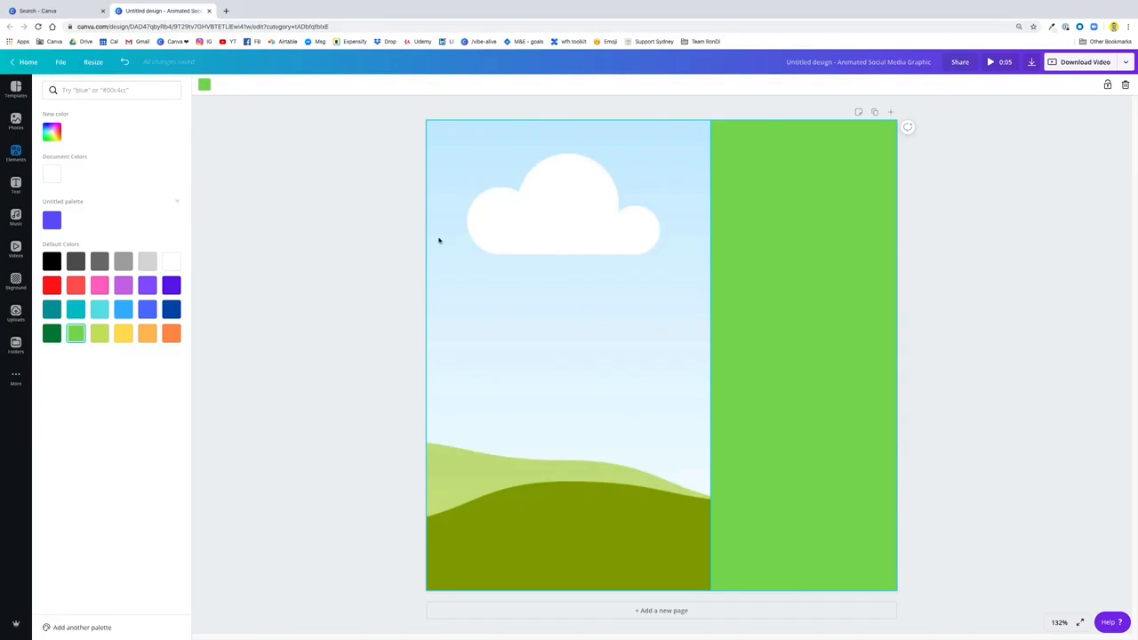
Fill the image grid with the recently used photo of coconuts and oil on a blue background
{"action": "left_click", "coordinate": [15, 122]}
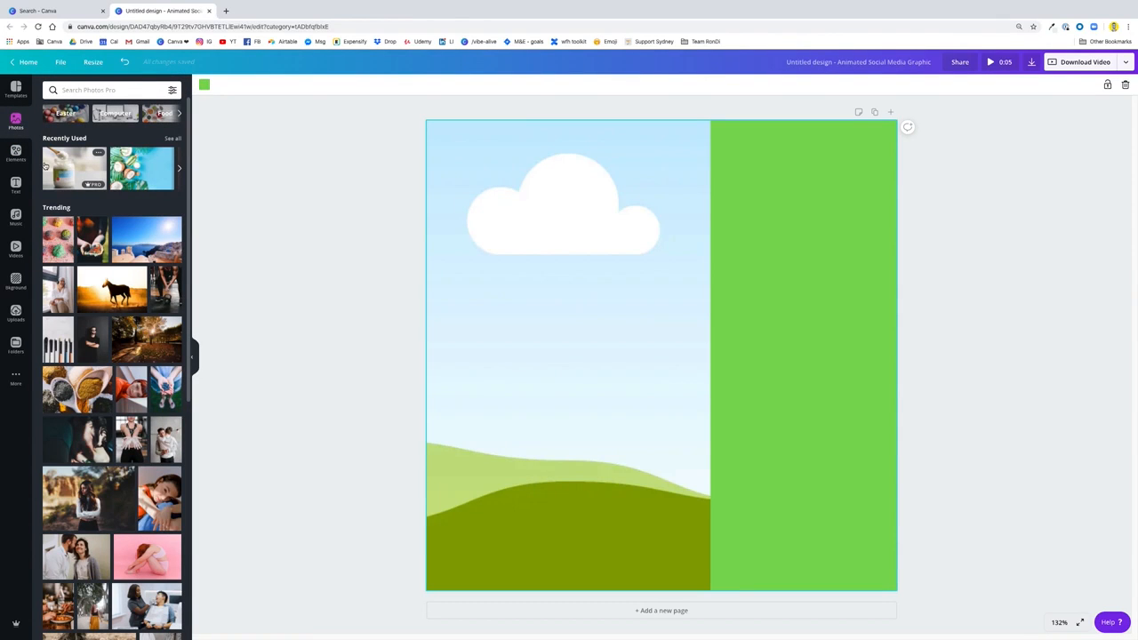
{"action": "scroll", "coordinate": [176, 289], "scroll_direction": "down", "scroll_amount": 1}
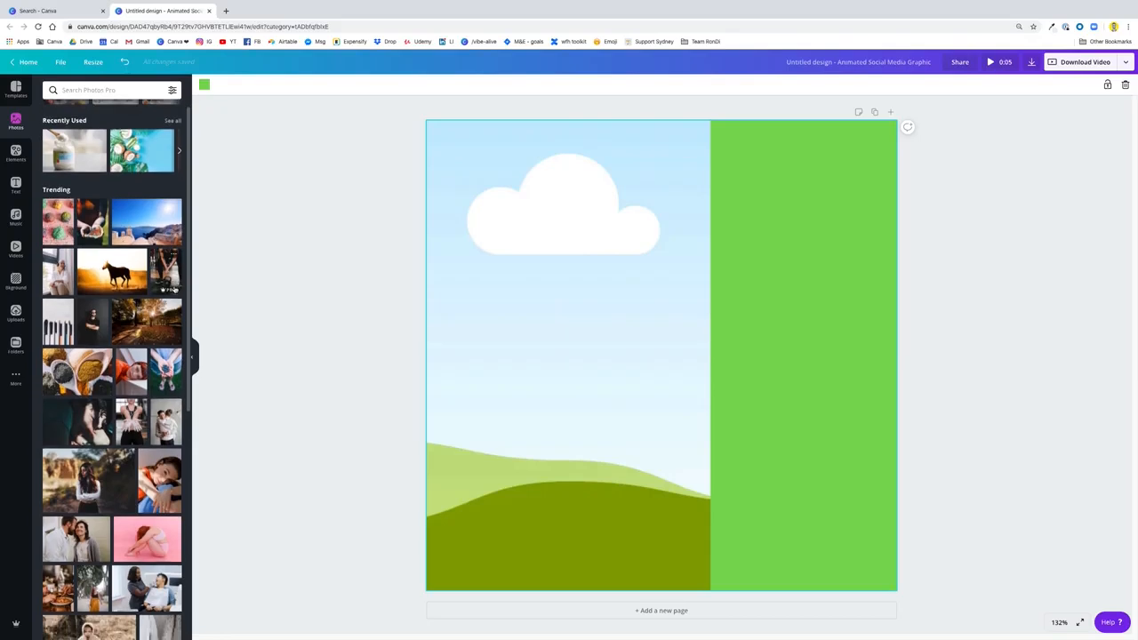
{"action": "scroll", "coordinate": [176, 289], "scroll_direction": "up", "scroll_amount": 1}
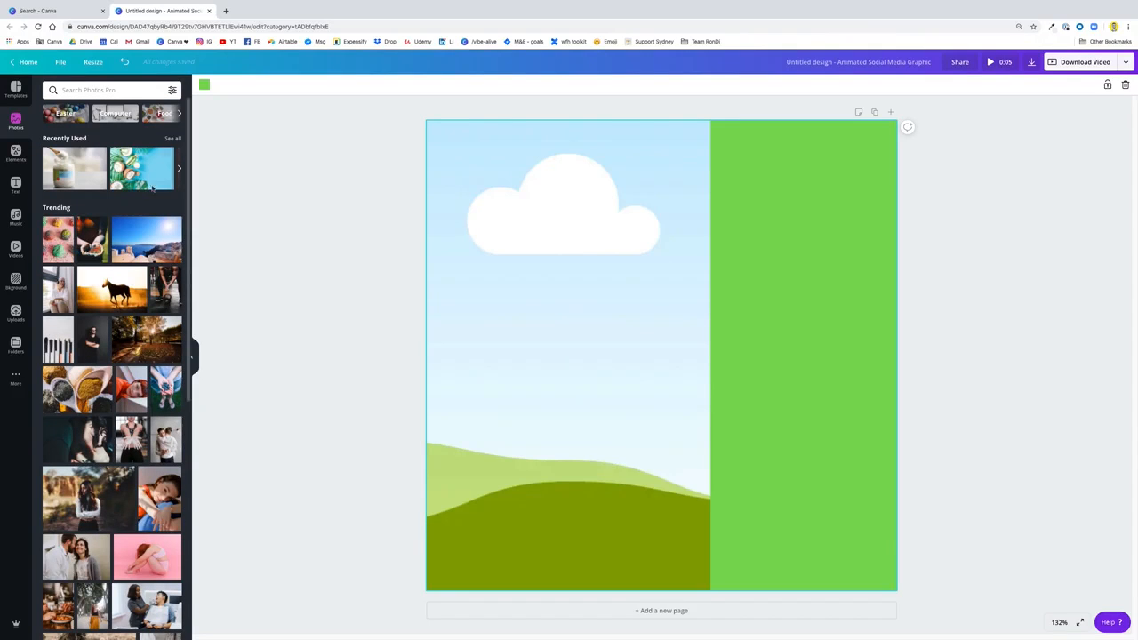
{"action": "left_click_drag", "start_coordinate": [169, 180], "coordinate": [466, 257]}
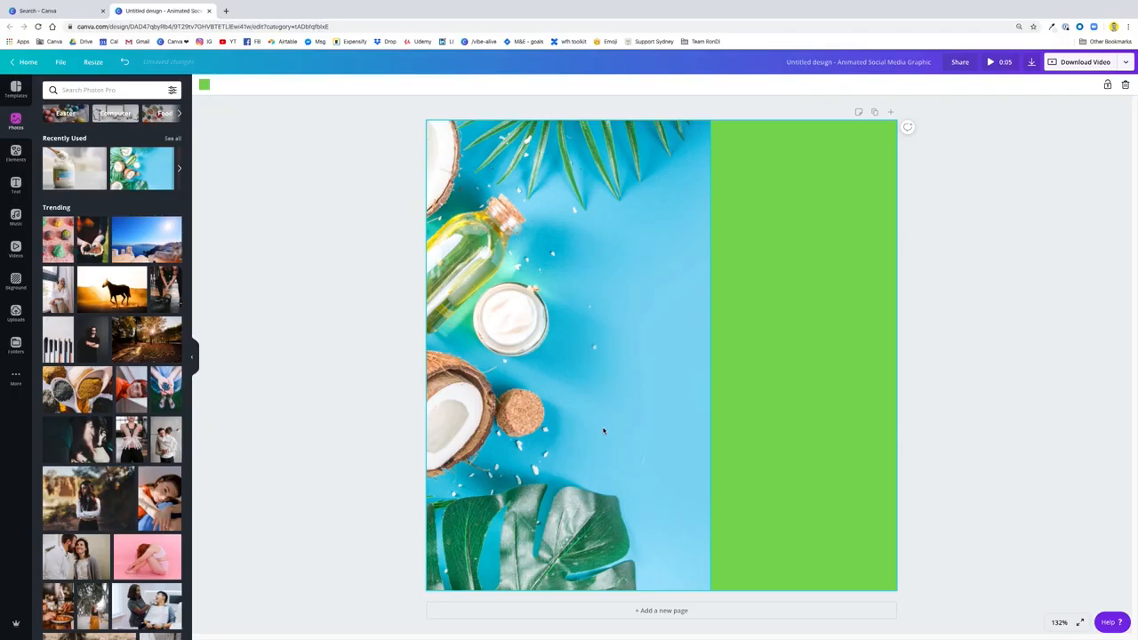
{"action": "left_click", "coordinate": [1006, 381]}
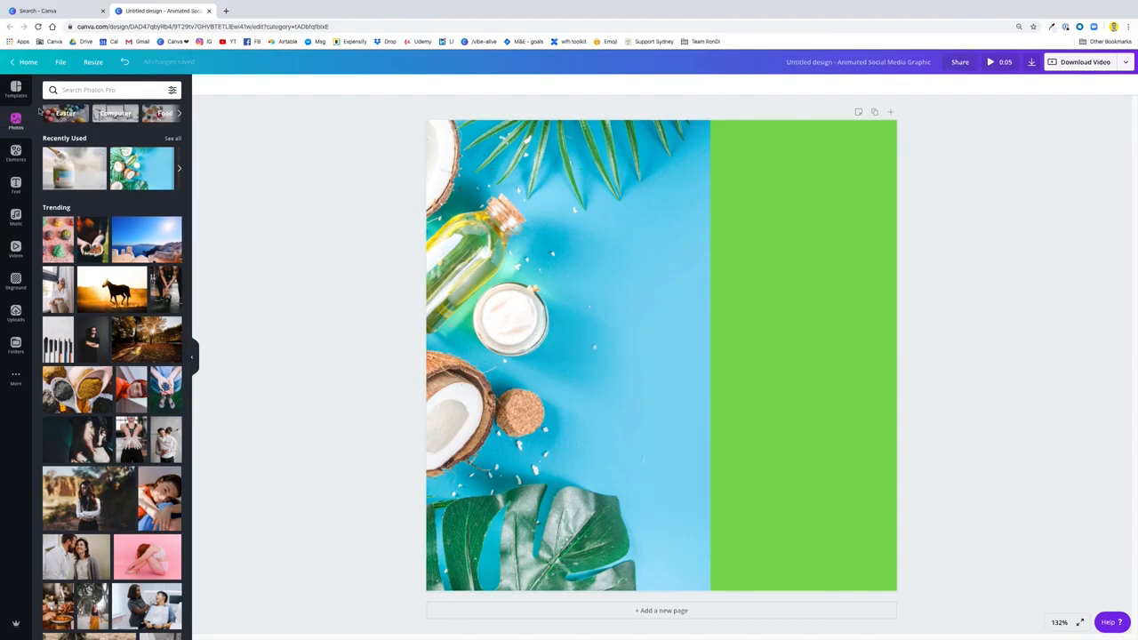
{"action": "left_click", "coordinate": [67, 92]}
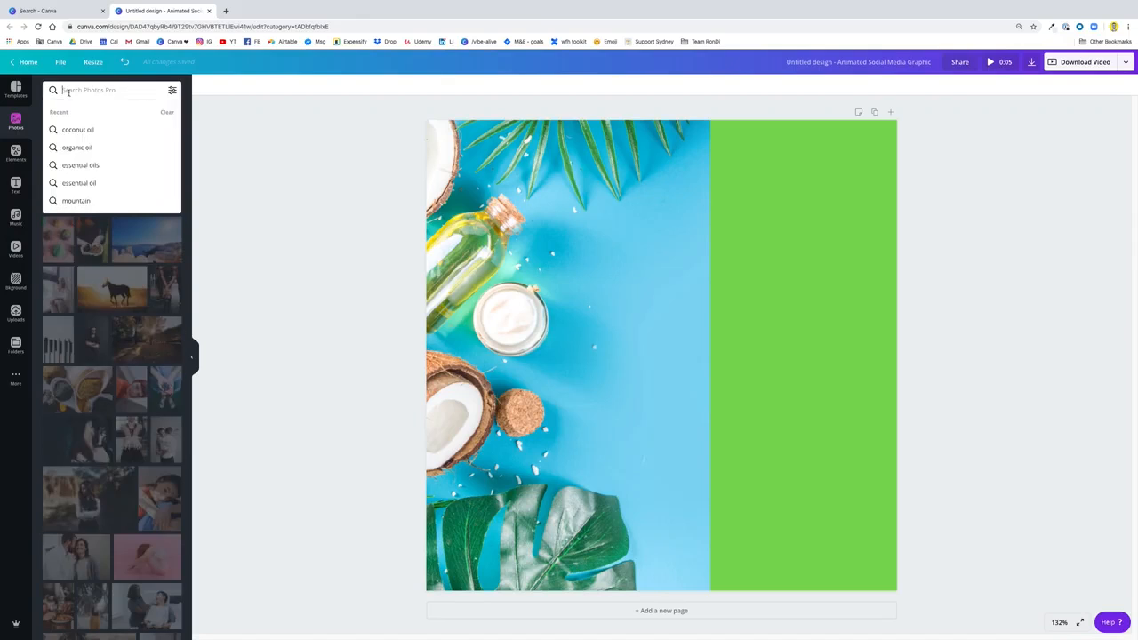
{"action": "type", "text": "blob"}
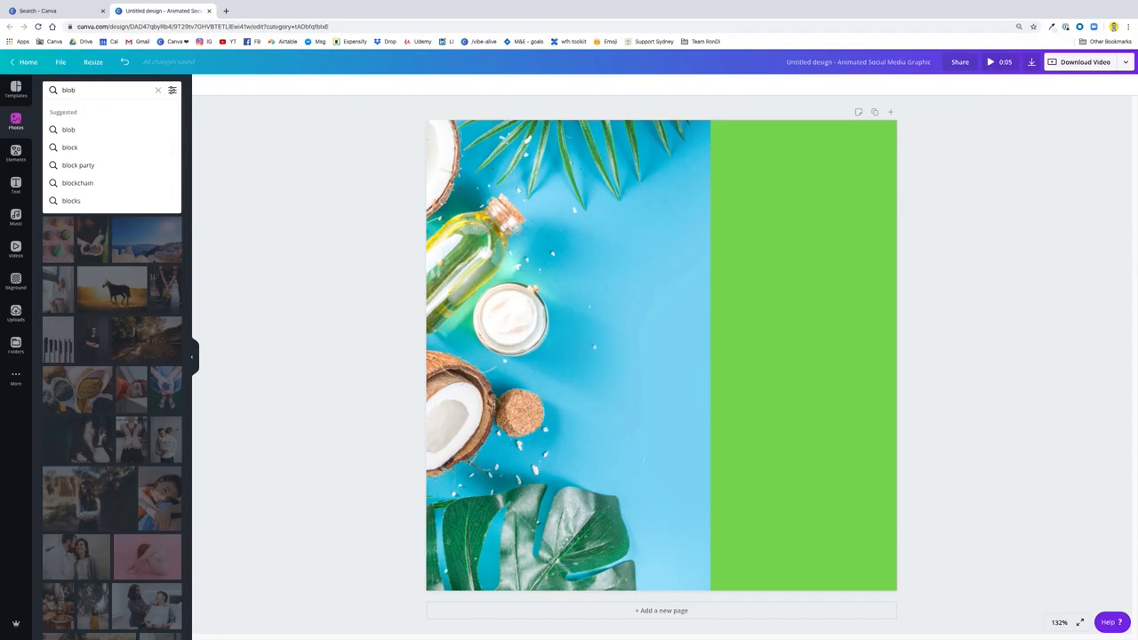
{"action": "type", "text": " sticker"}
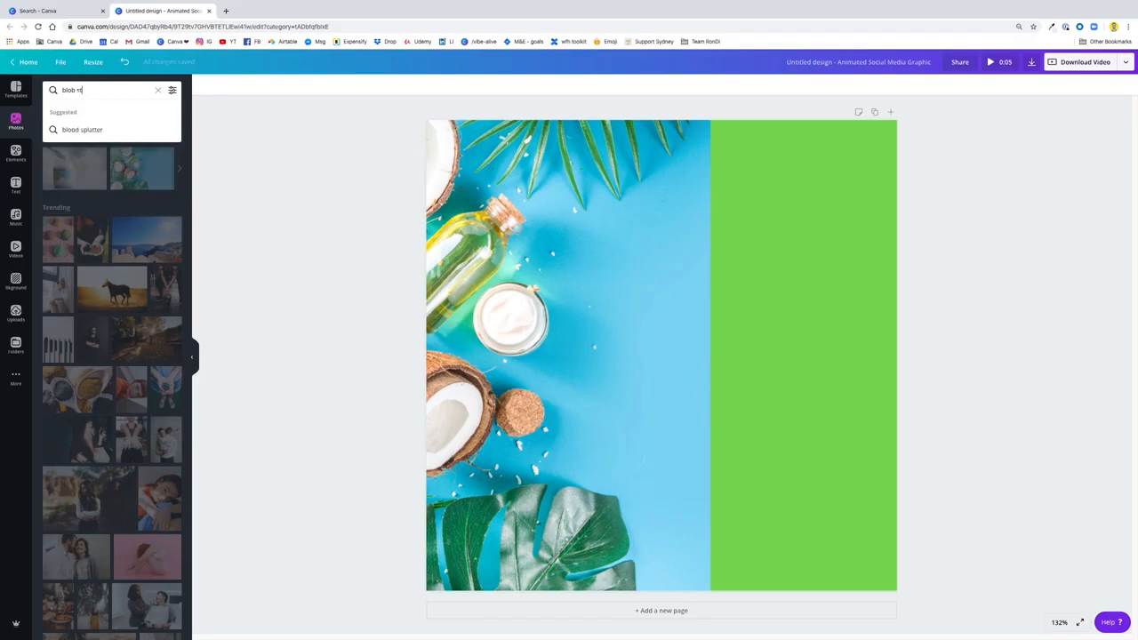
{"action": "key", "text": "Return"}
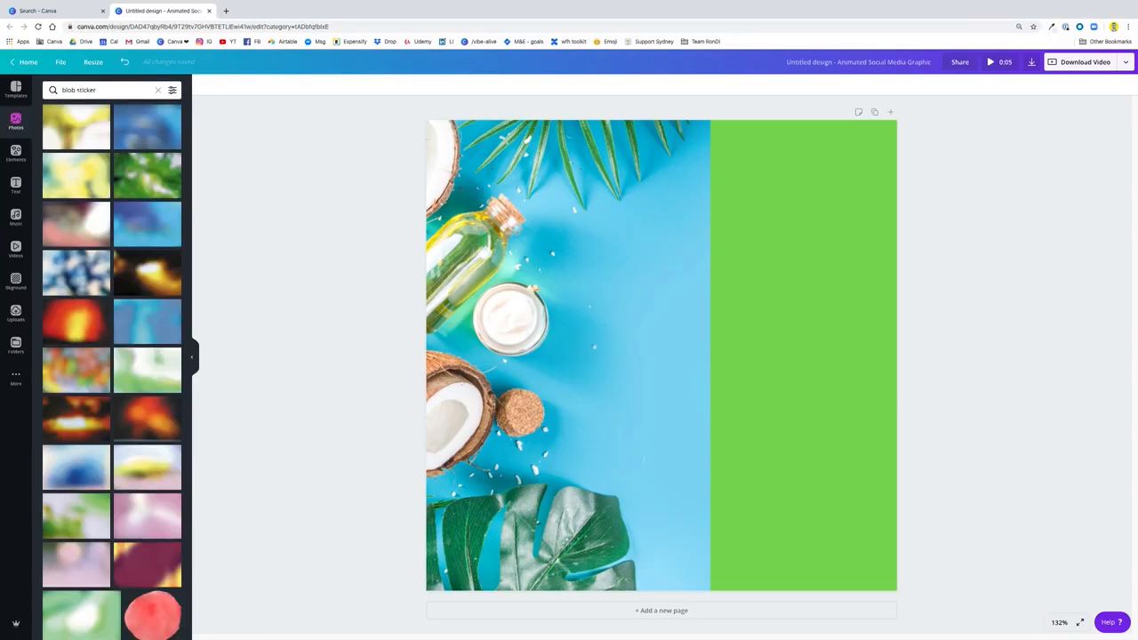
{"action": "left_click", "coordinate": [158, 93]}
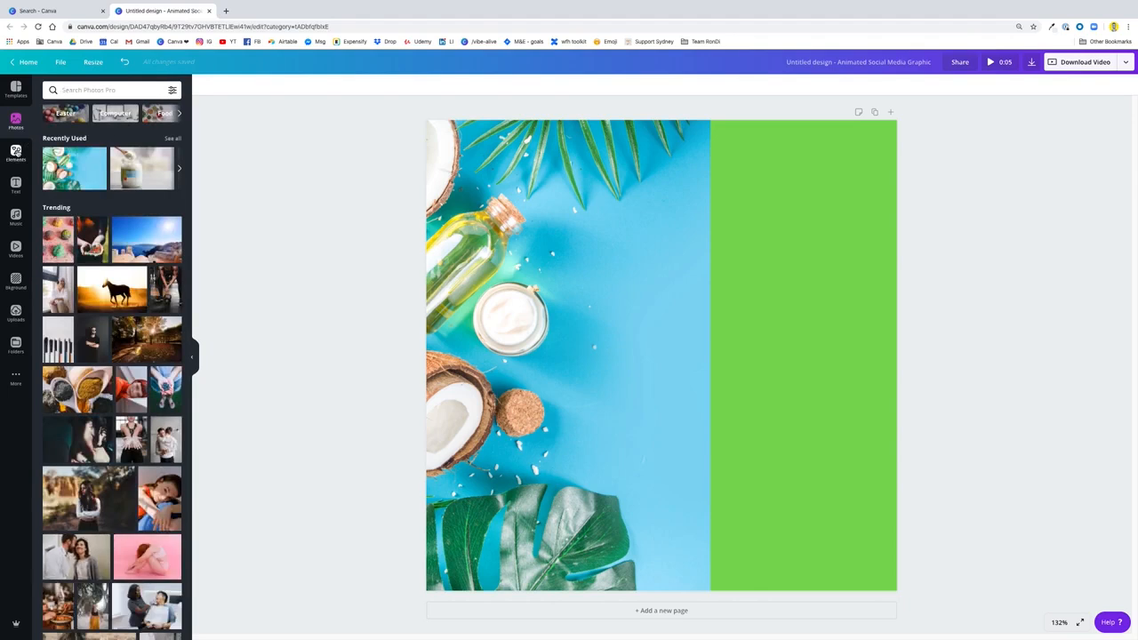
Search the elements for "blob sticker" and place the white oval blob over the page's upper-right corner
{"action": "left_click", "coordinate": [16, 153]}
{"action": "left_click", "coordinate": [98, 90]}
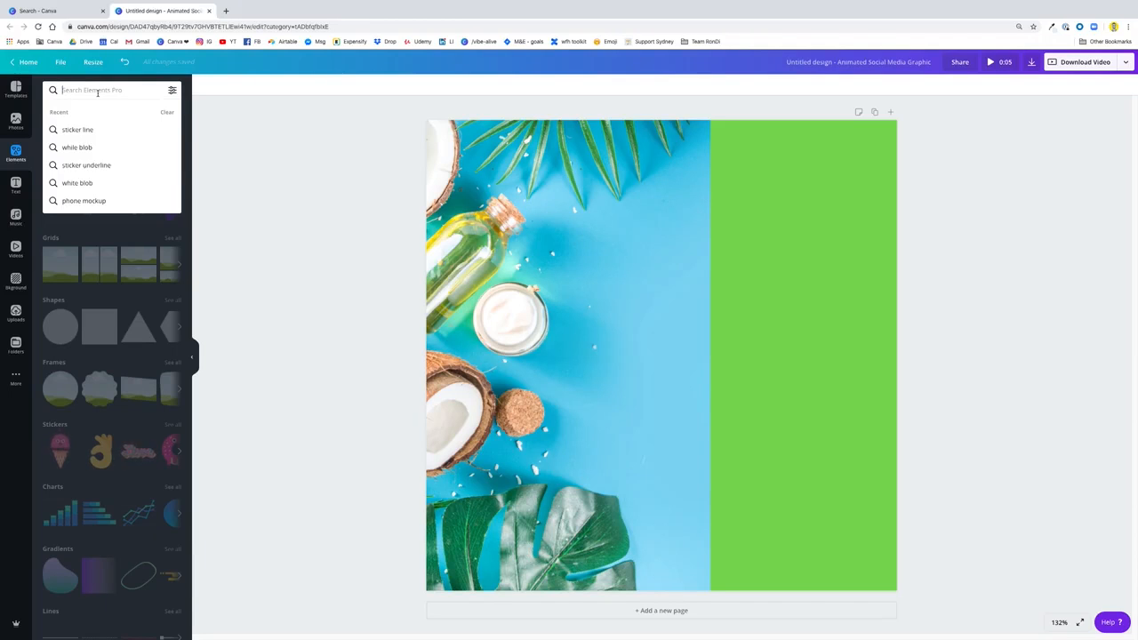
{"action": "type", "text": "blob"}
{"action": "key", "text": "Return"}
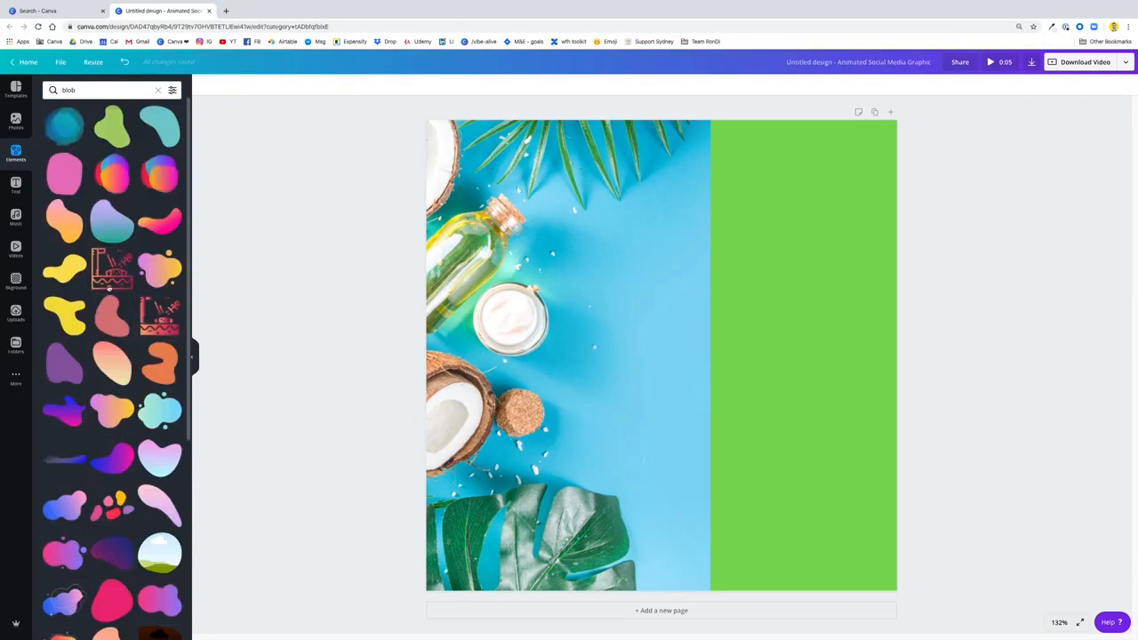
{"action": "scroll", "coordinate": [179, 334], "scroll_direction": "down", "scroll_amount": 5}
{"action": "scroll", "coordinate": [151, 356], "scroll_direction": "up", "scroll_amount": 5}
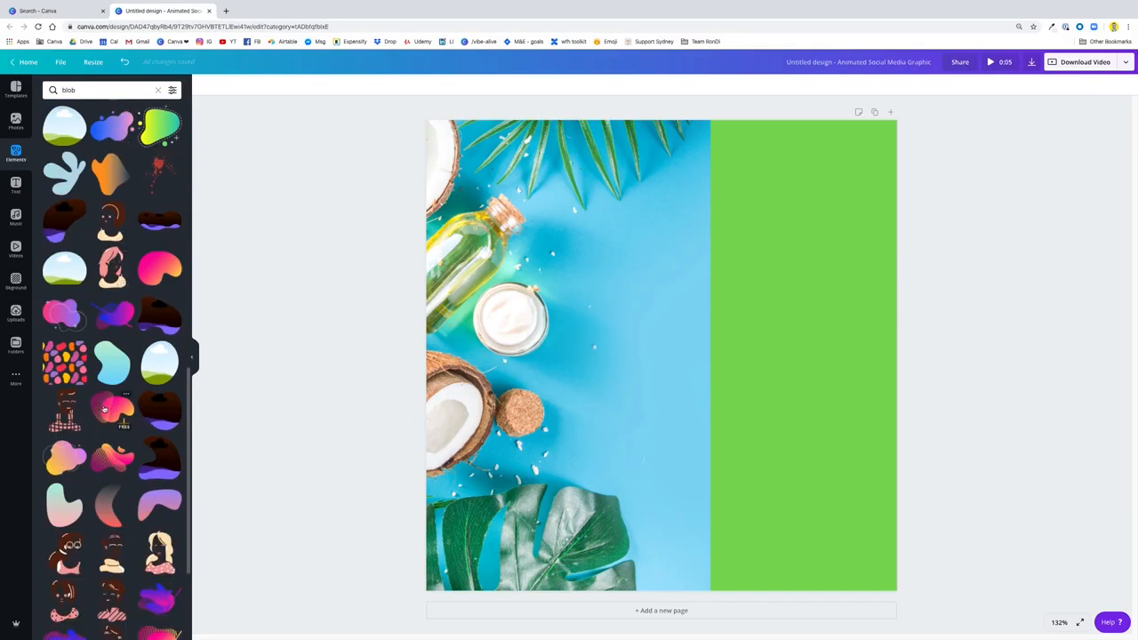
{"action": "left_click", "coordinate": [137, 96]}
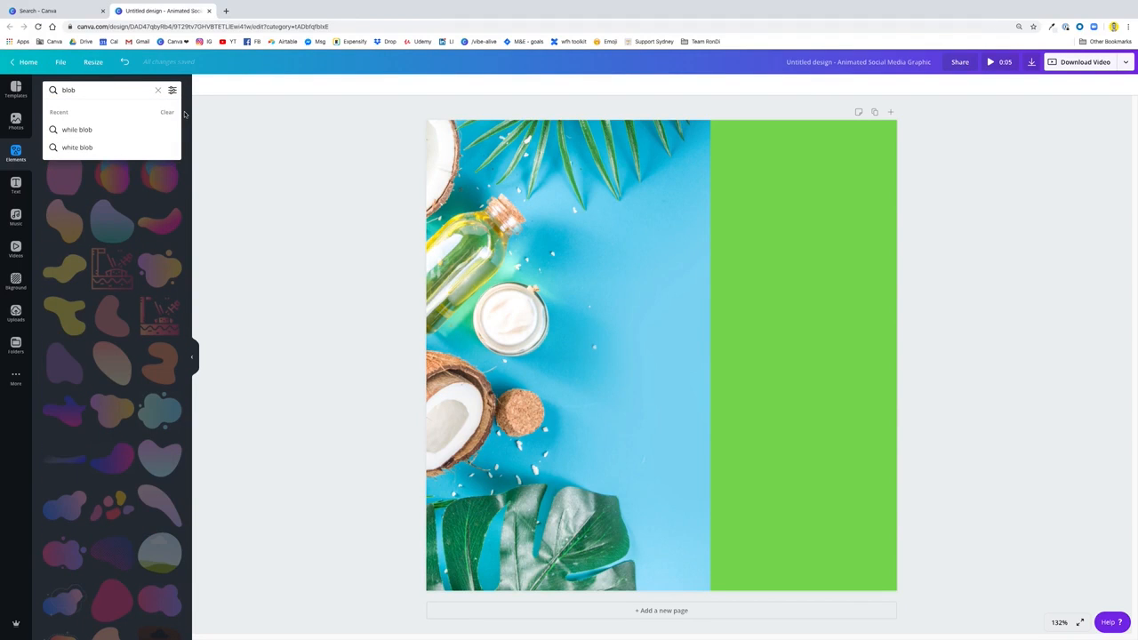
{"action": "type", "text": "sticke"}
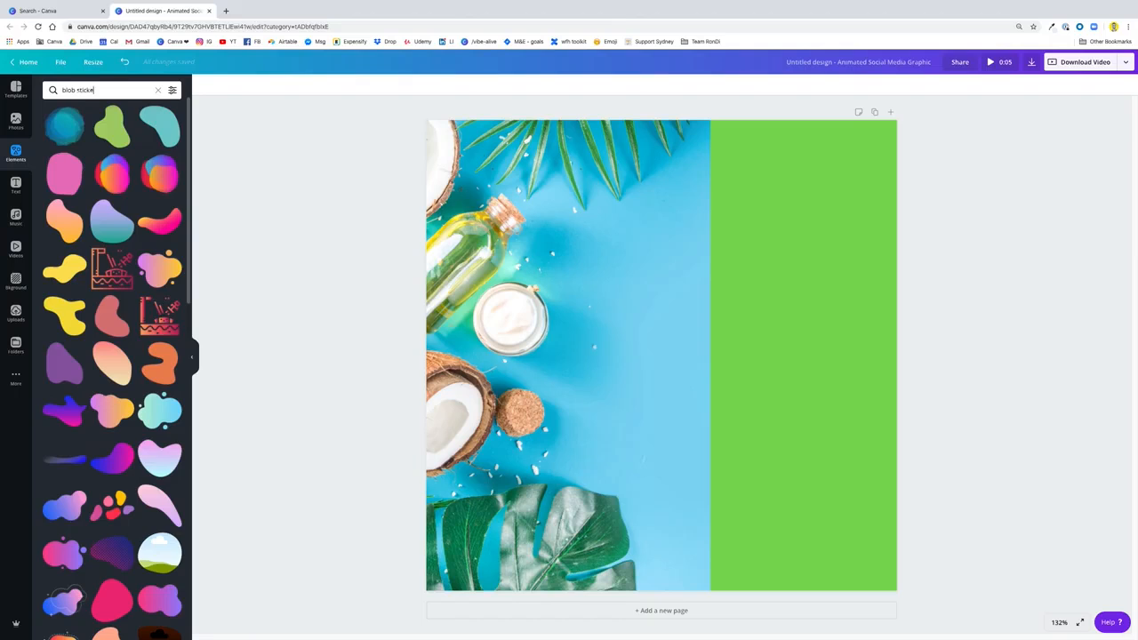
{"action": "type", "text": "r"}
{"action": "key", "text": "Return"}
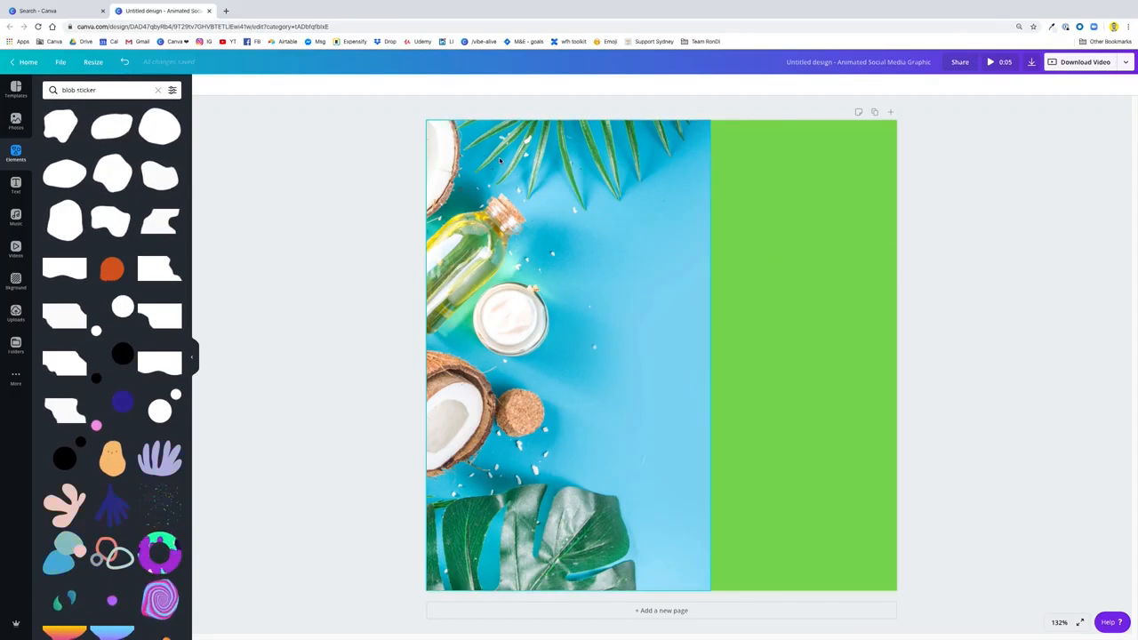
{"action": "left_click", "coordinate": [68, 178]}
{"action": "left_click_drag", "start_coordinate": [729, 288], "coordinate": [754, 187]}
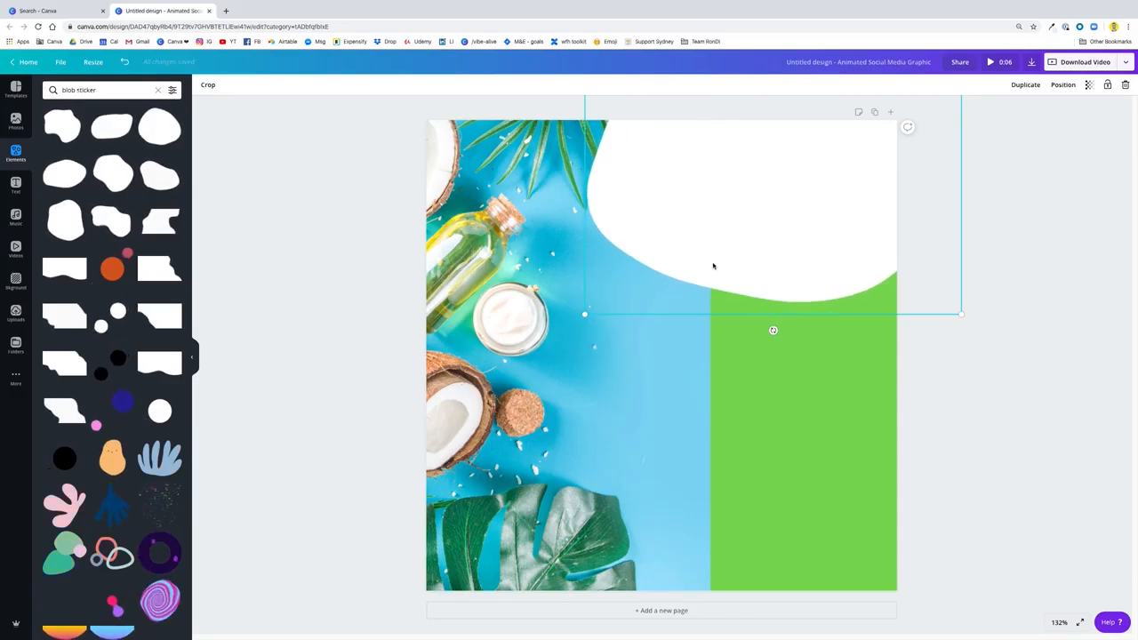
Add a text box over the green area below the white blob, reading "All new:"
{"action": "left_click", "coordinate": [807, 489]}
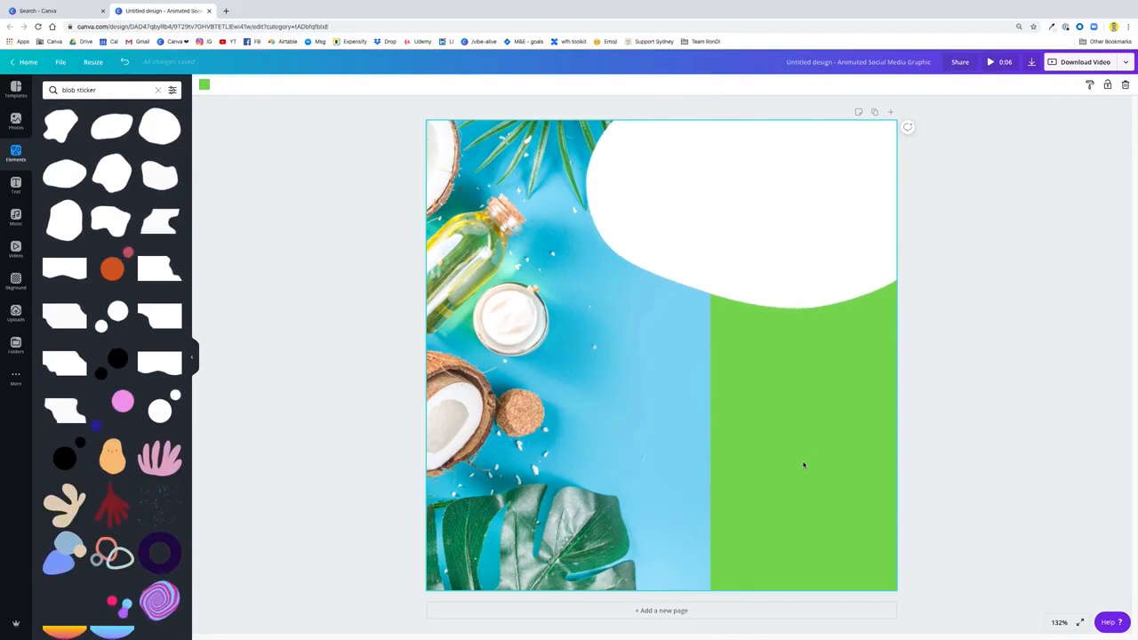
{"action": "key", "text": "t"}
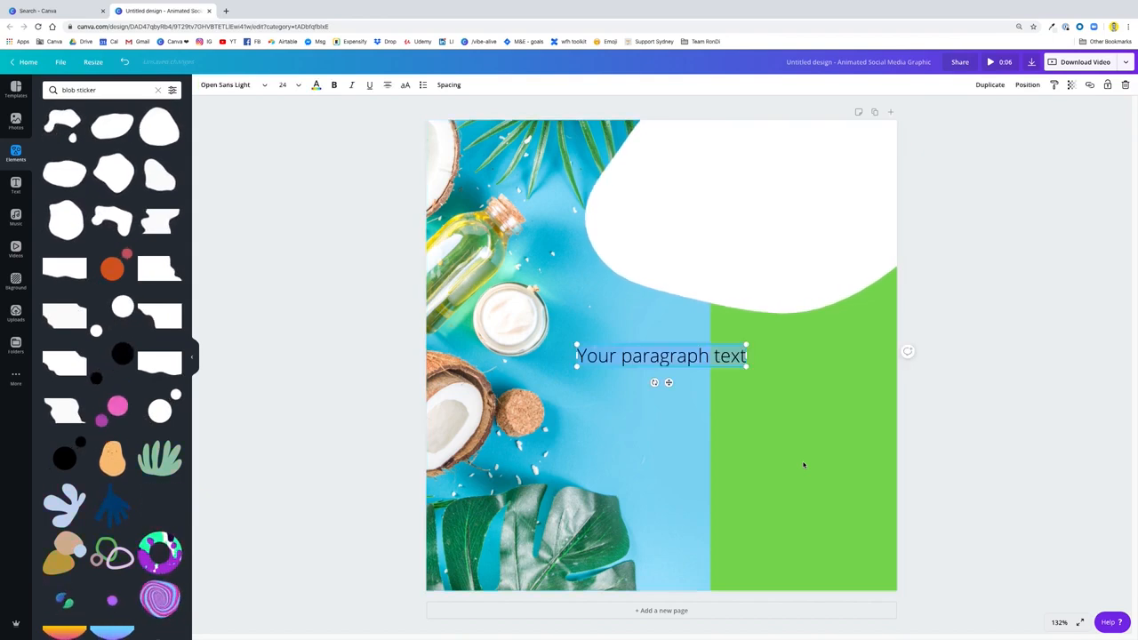
{"action": "key", "text": "Escape"}
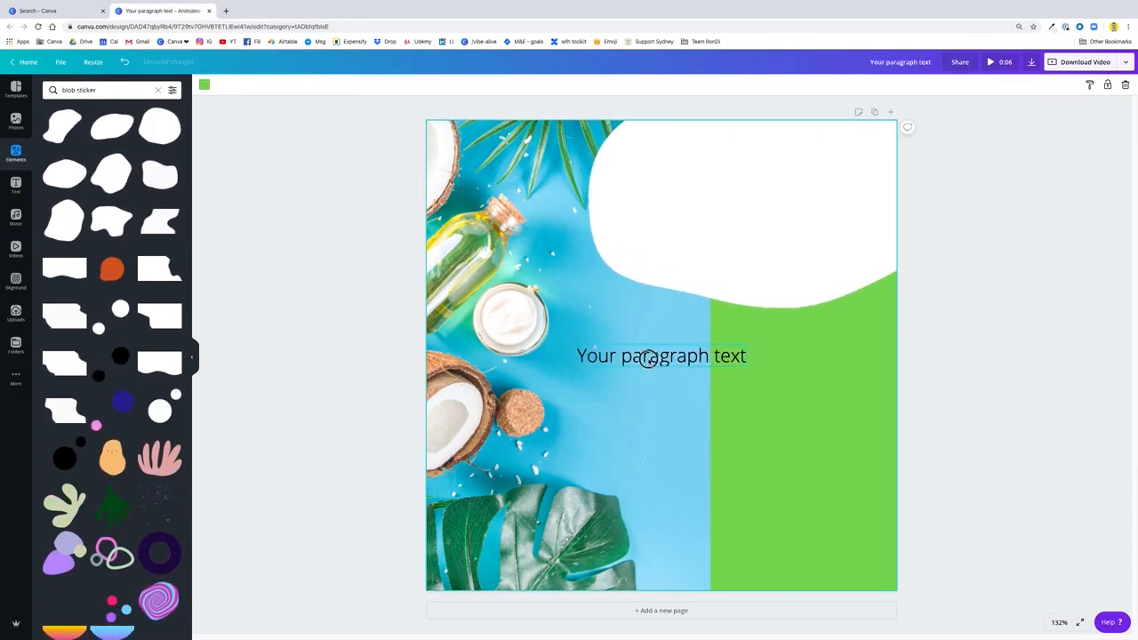
{"action": "left_click_drag", "start_coordinate": [649, 358], "coordinate": [755, 377]}
{"action": "left_click", "coordinate": [758, 376]}
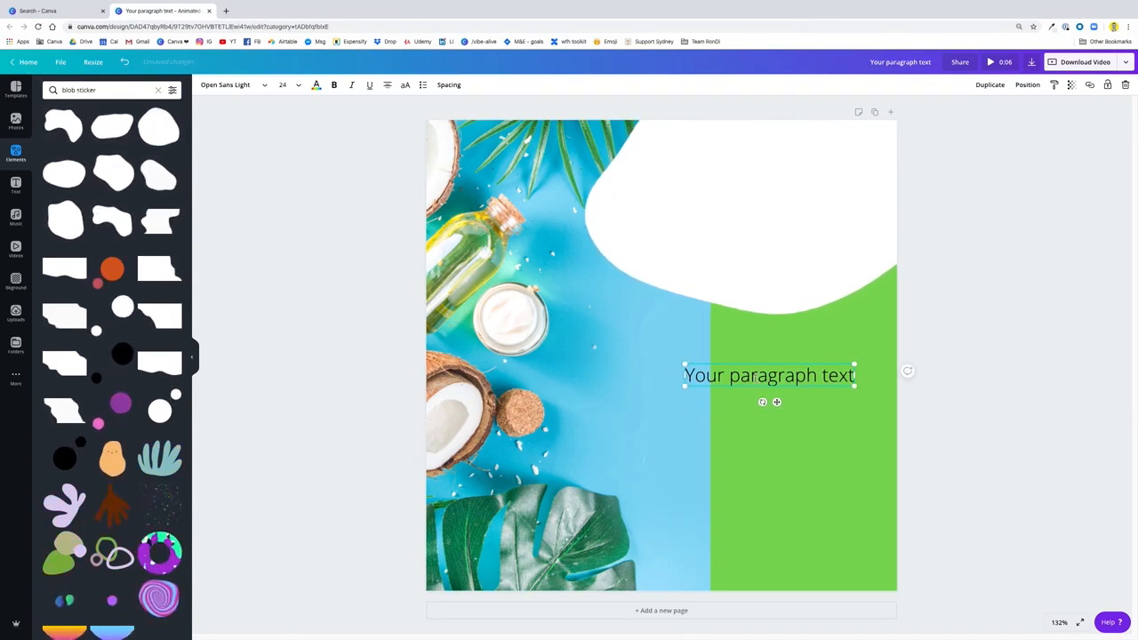
{"action": "key", "text": "ctrl+a"}
{"action": "type", "text": "All n"}
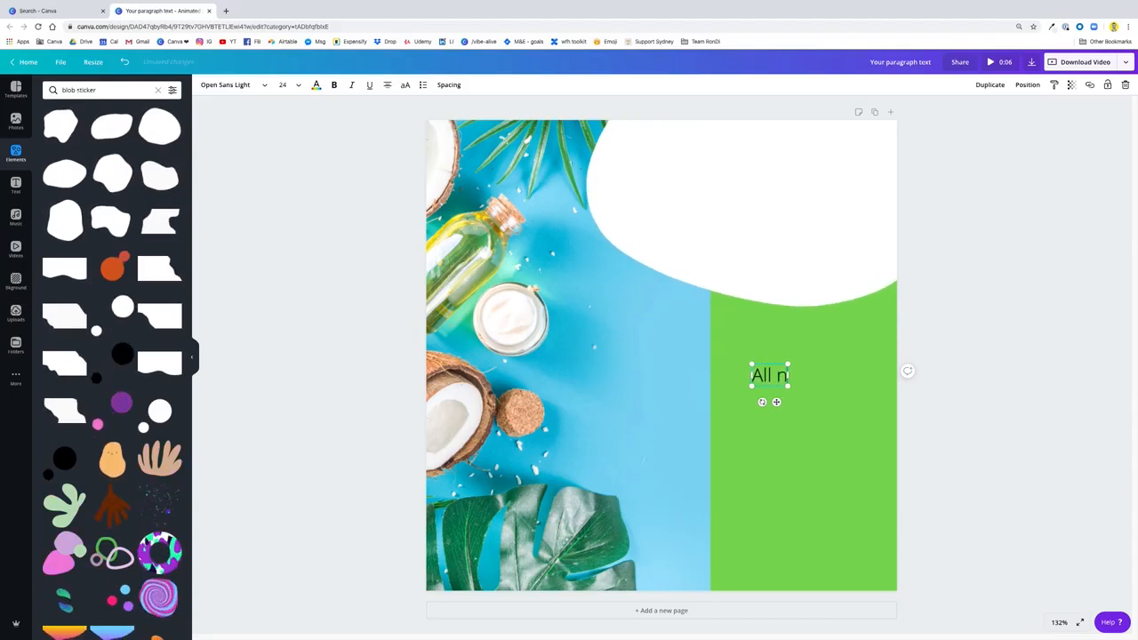
{"action": "type", "text": "ew"}
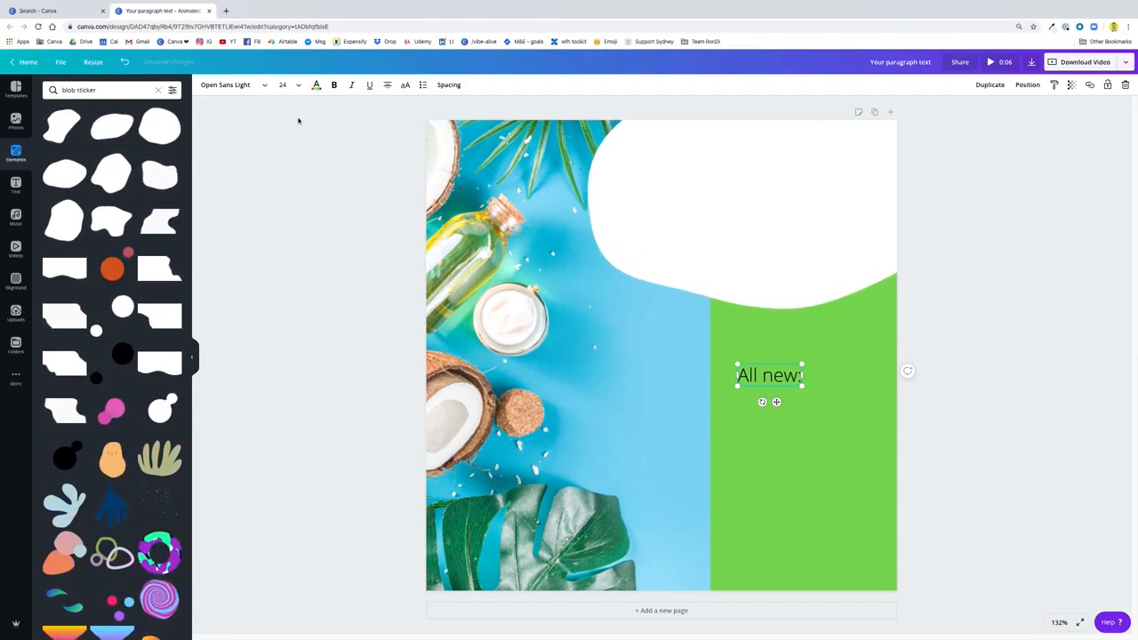
Set the "All new:" text in the Libre Baskerville font and in uppercase
{"action": "left_click", "coordinate": [218, 85]}
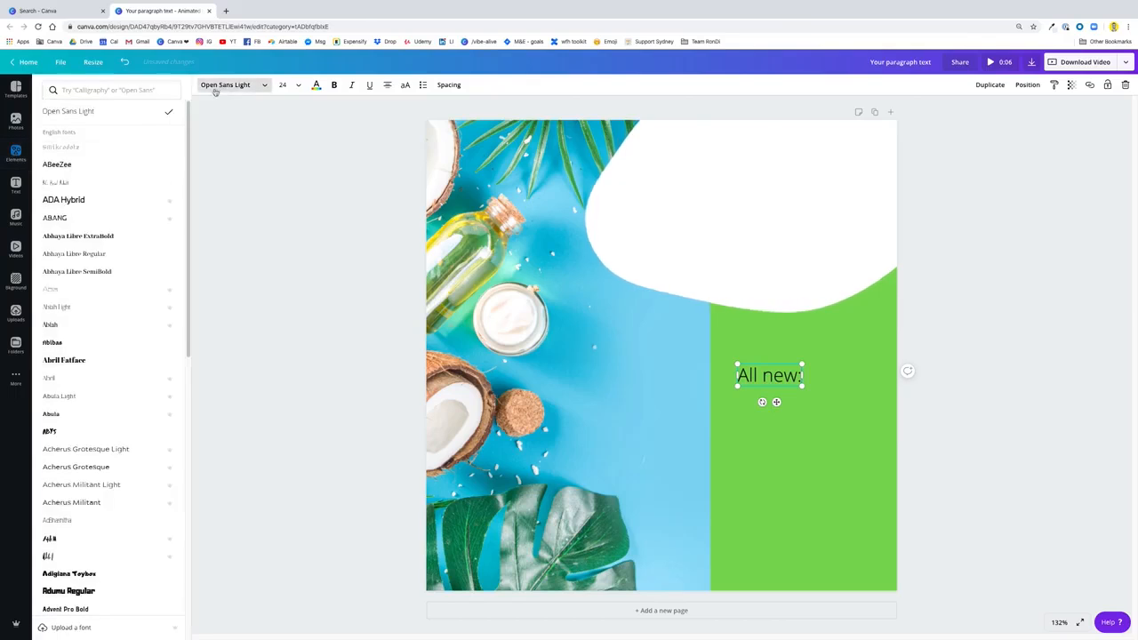
{"action": "left_click", "coordinate": [128, 90]}
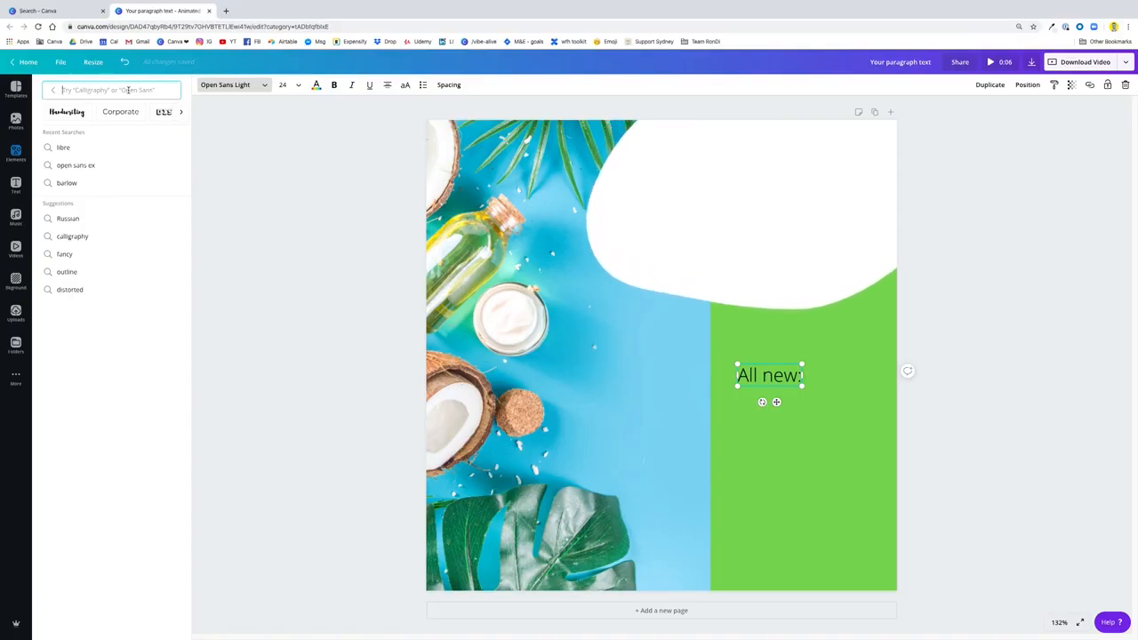
{"action": "type", "text": "libre"}
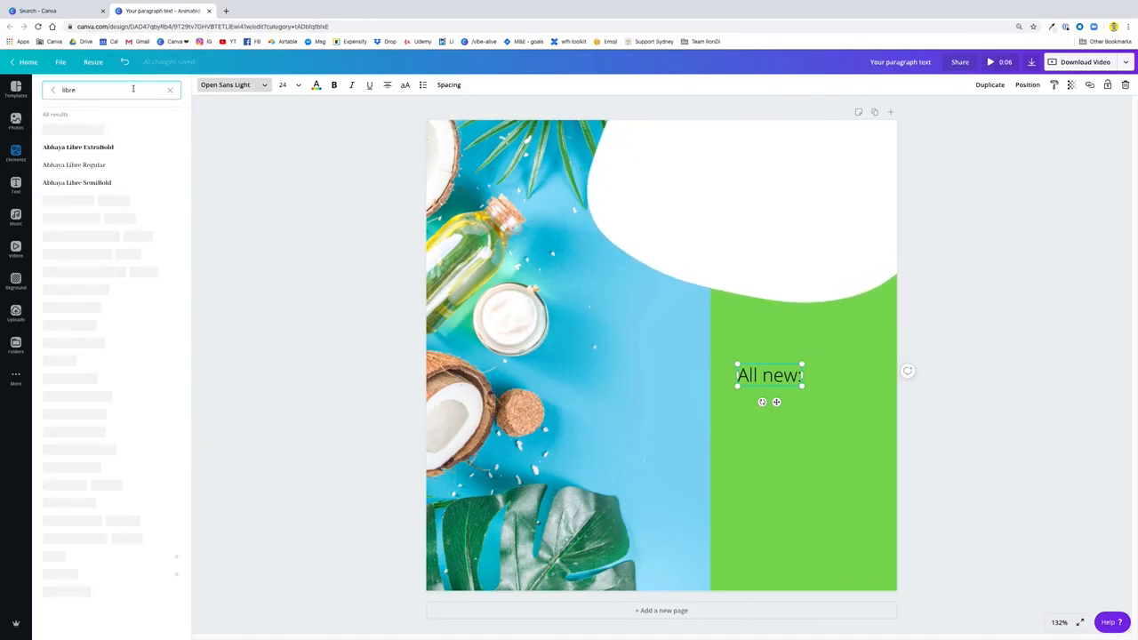
{"action": "left_click", "coordinate": [93, 199]}
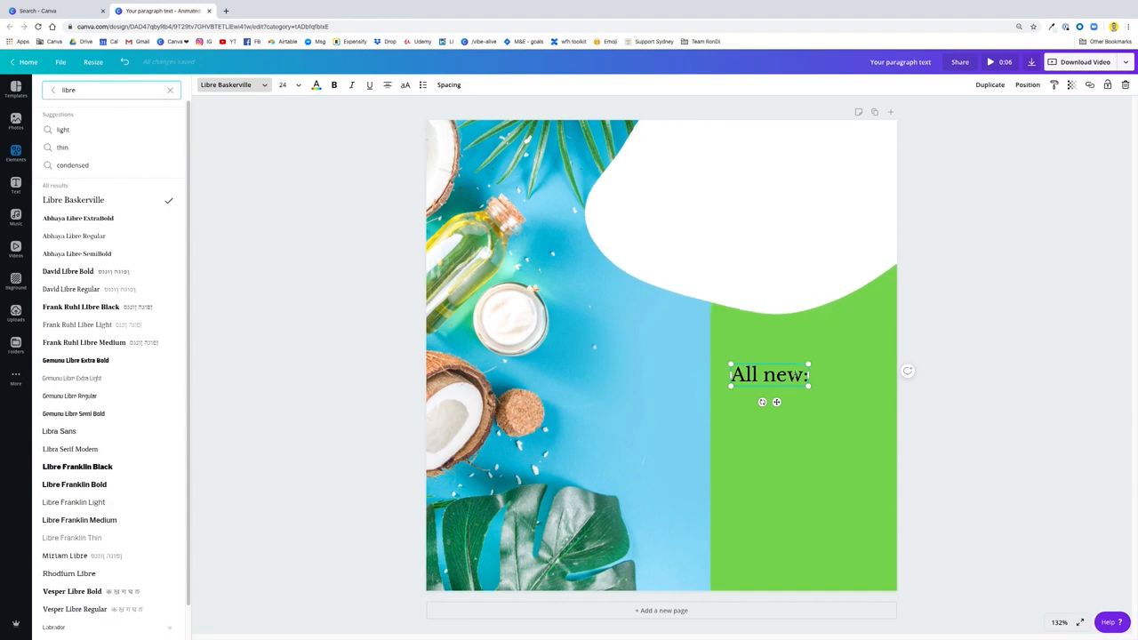
{"action": "left_click", "coordinate": [406, 89]}
{"action": "left_click", "coordinate": [800, 392]}
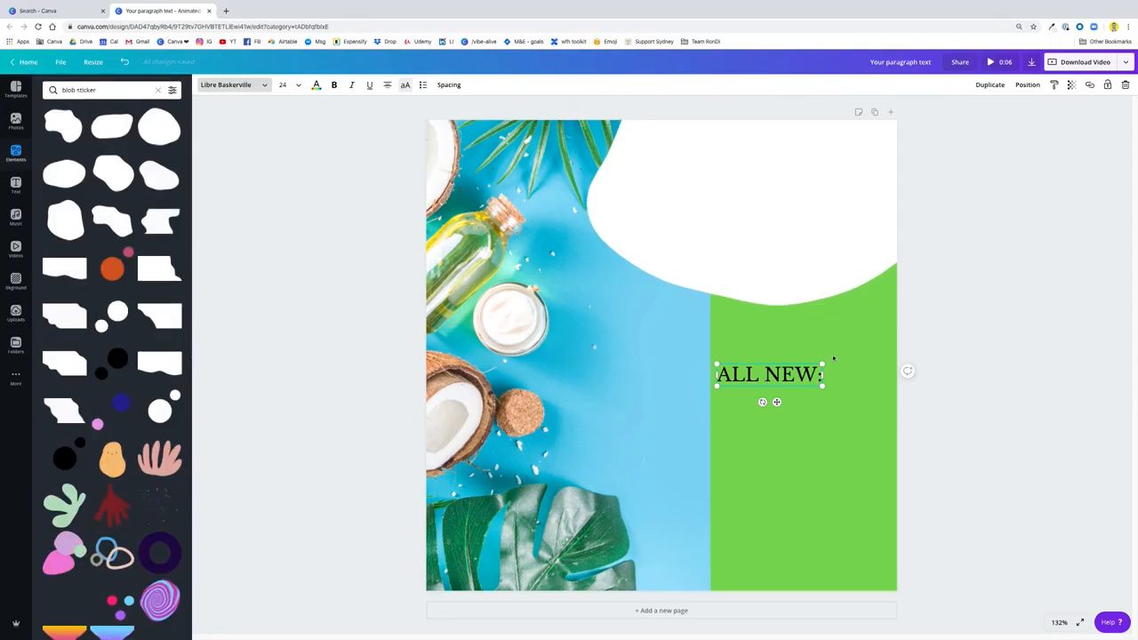
Move the "ALL NEW:" text from the green area onto the upper part of the white blob
{"action": "left_click", "coordinate": [773, 454]}
{"action": "left_click", "coordinate": [785, 376]}
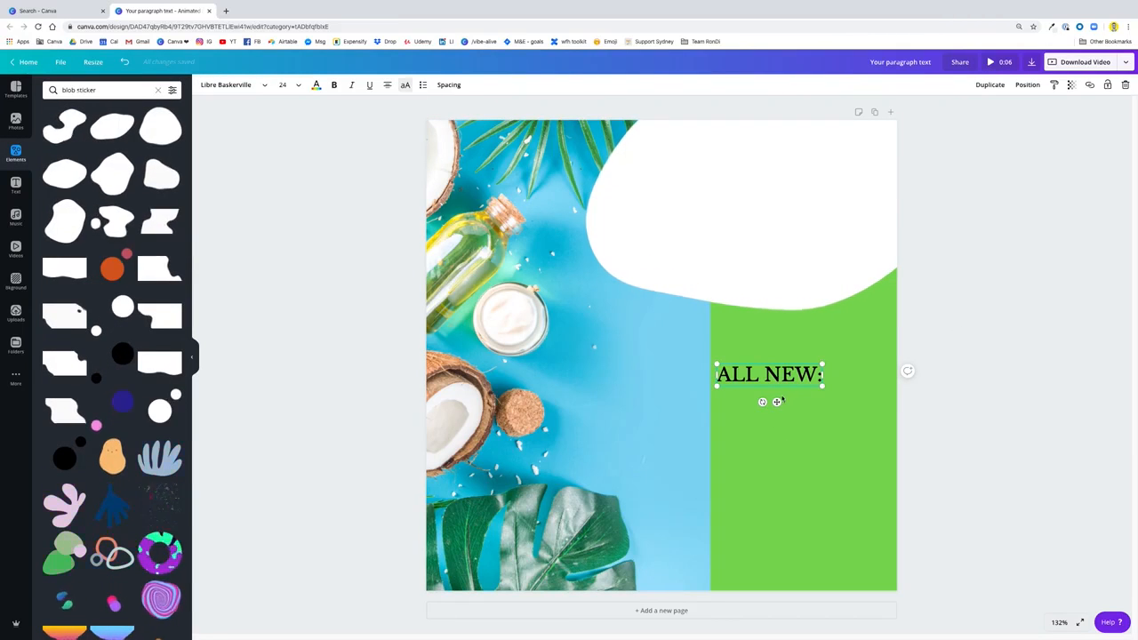
{"action": "left_click_drag", "start_coordinate": [776, 402], "coordinate": [708, 173]}
{"action": "left_click", "coordinate": [719, 246]}
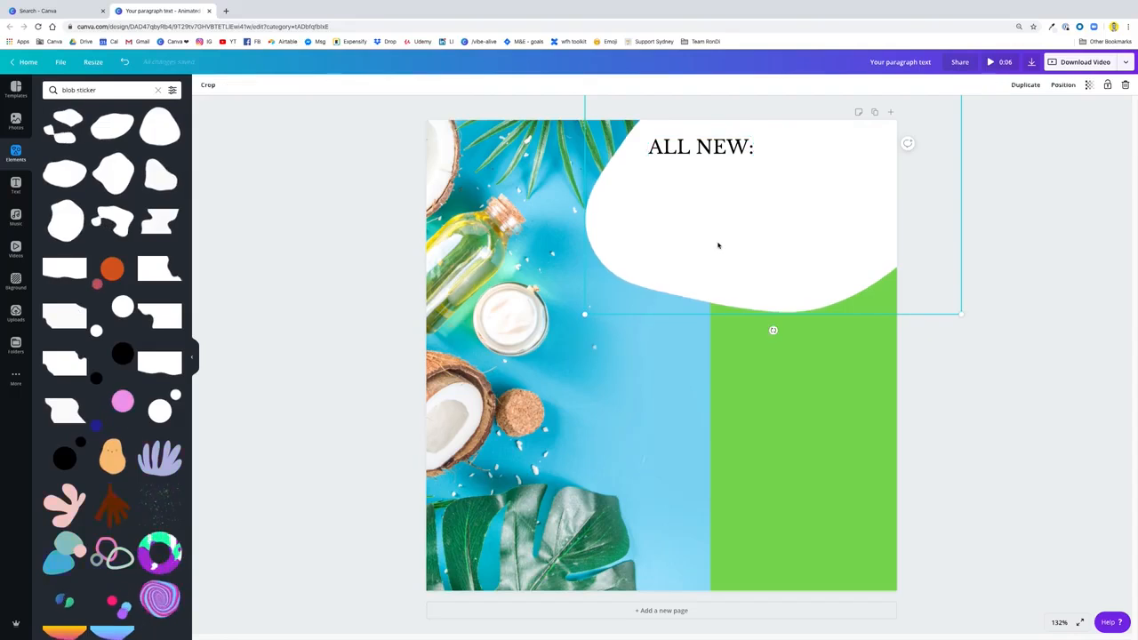
Add a new text box reading "Organic oil" on the first line and "collection" on the second
{"action": "left_click", "coordinate": [765, 444]}
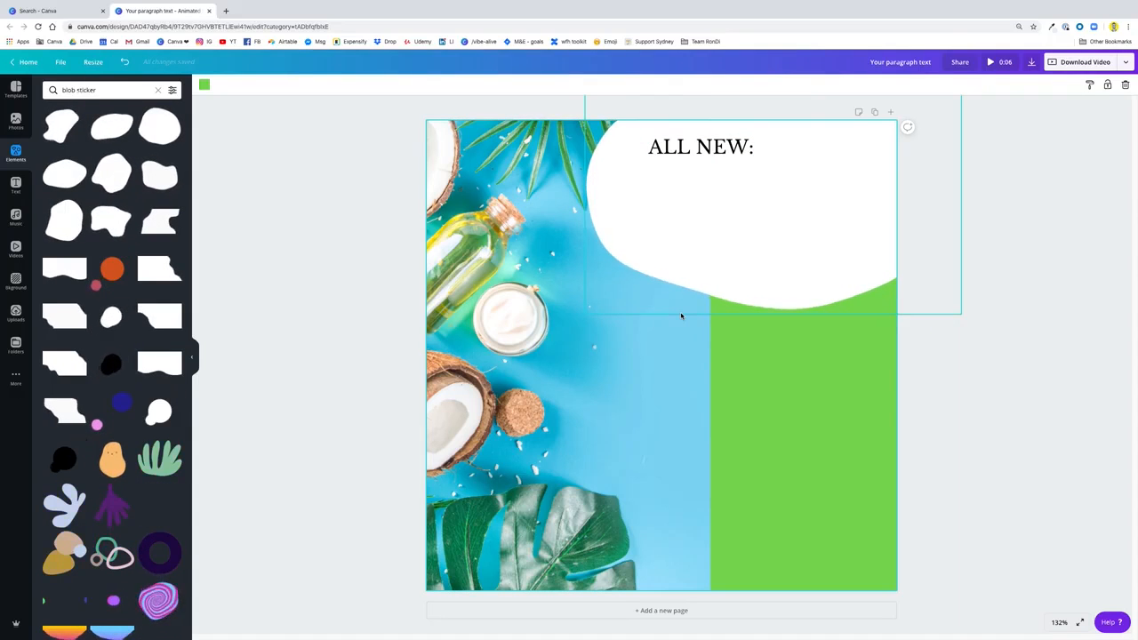
{"action": "key", "text": "t"}
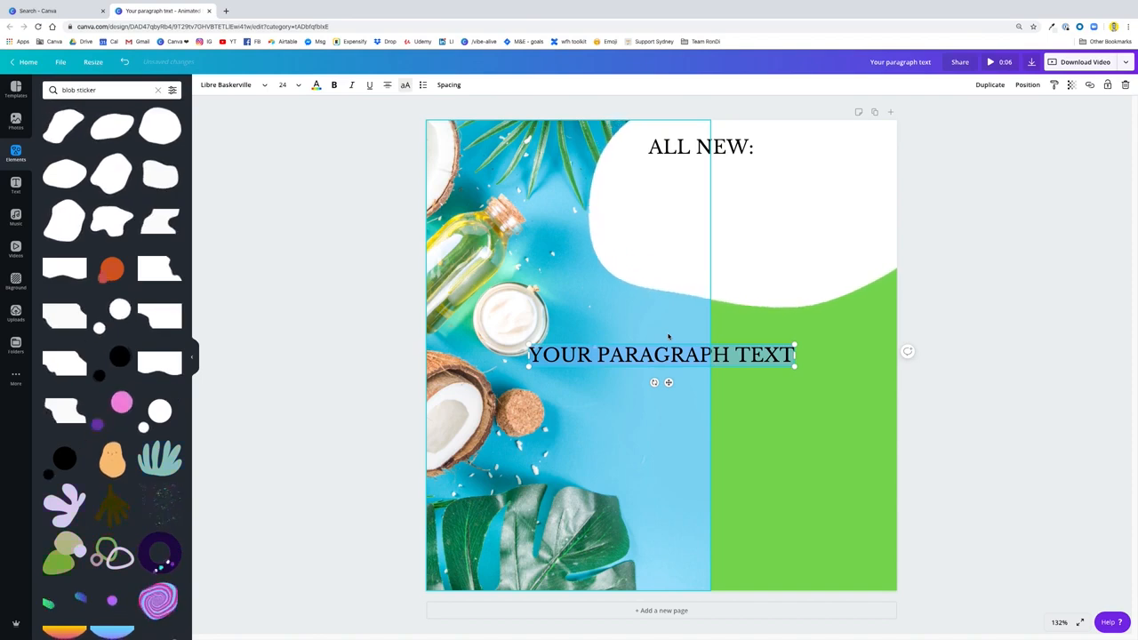
{"action": "type", "text": "ORGANIC"}
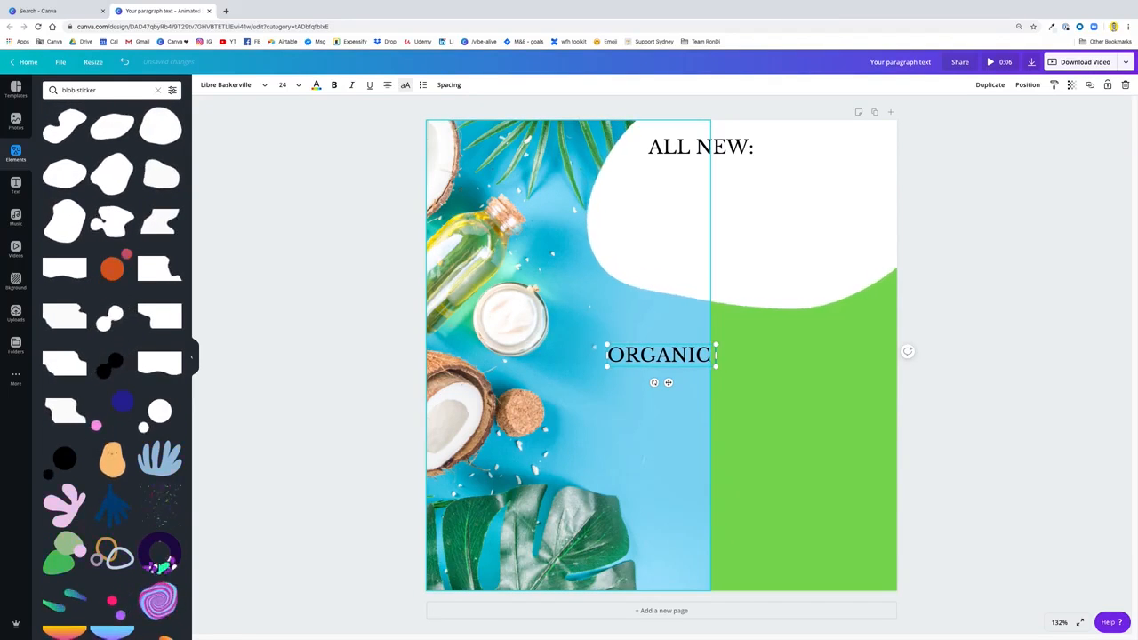
{"action": "type", "text": " OIL"}
{"action": "key", "text": "Return"}
{"action": "type", "text": "COLLECTION"}
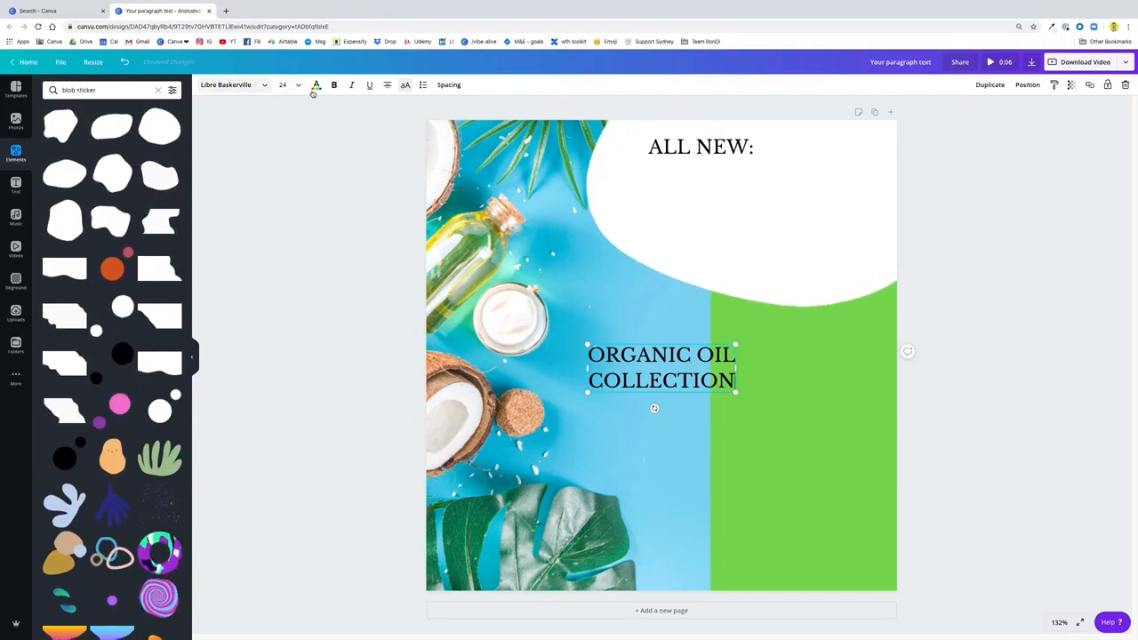
Turn off uppercase for the "Organic oil collection" text and align it left
{"action": "left_click", "coordinate": [405, 86]}
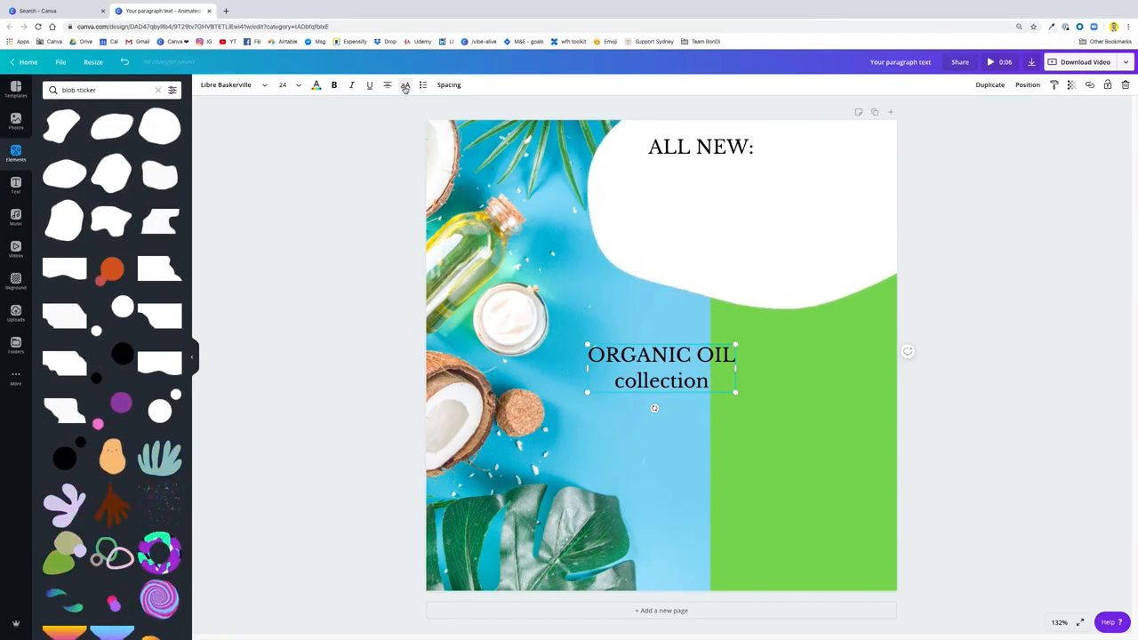
{"action": "left_click", "coordinate": [404, 85]}
{"action": "left_click", "coordinate": [405, 86]}
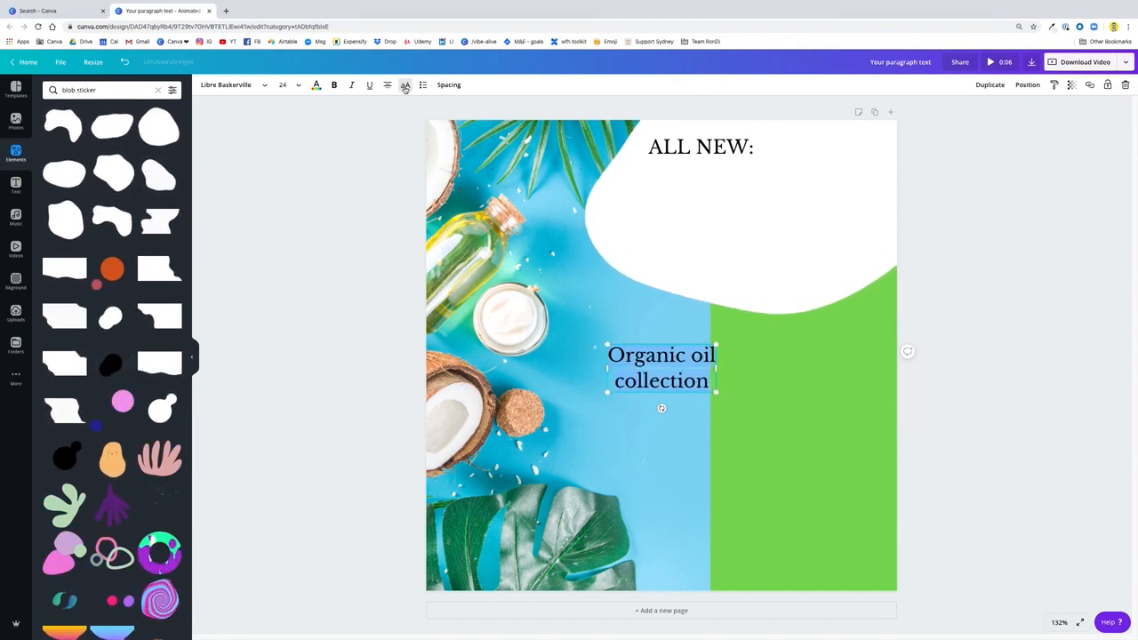
{"action": "left_click", "coordinate": [387, 86]}
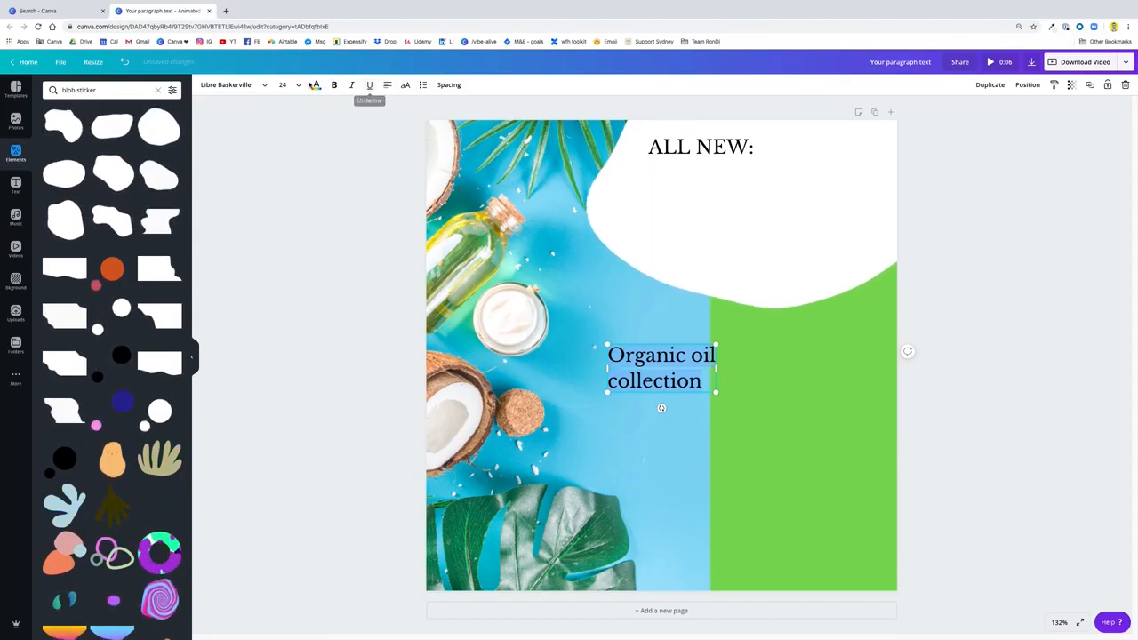
Set the "Organic oil collection" text to size 64 and widen its box so it fits on two lines
{"action": "left_click", "coordinate": [293, 86]}
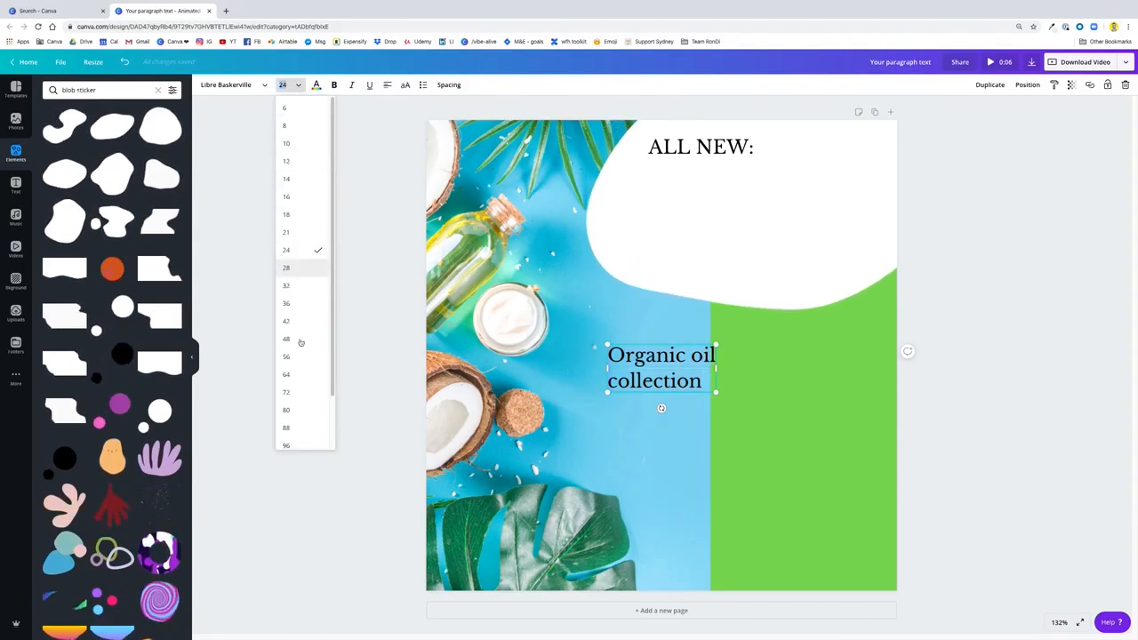
{"action": "left_click", "coordinate": [299, 374]}
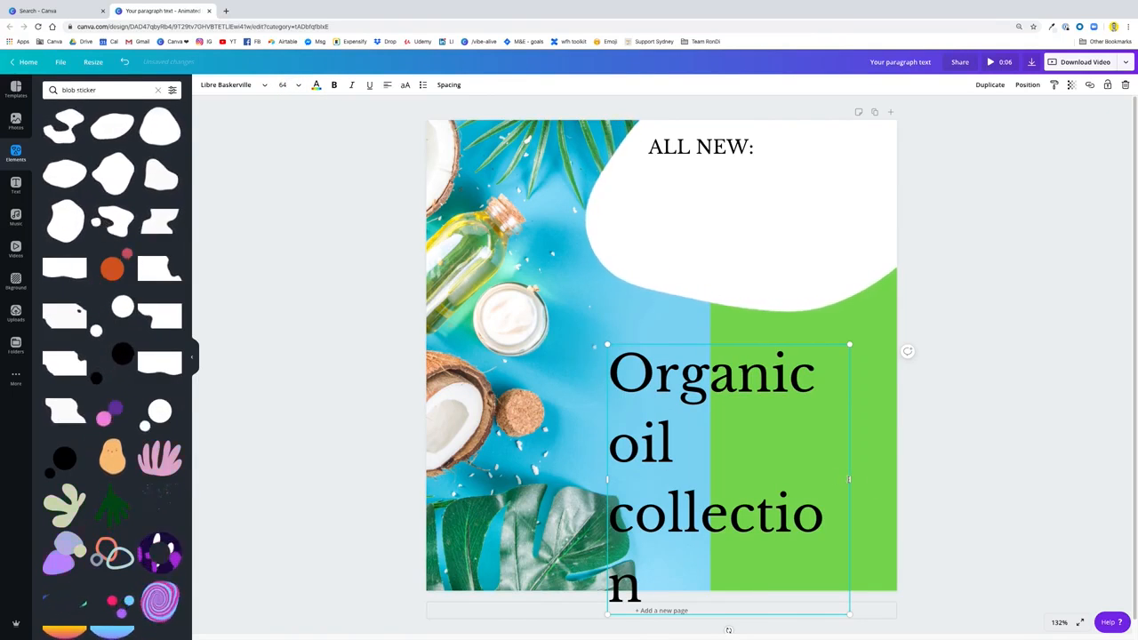
{"action": "left_click_drag", "start_coordinate": [850, 479], "coordinate": [923, 470]}
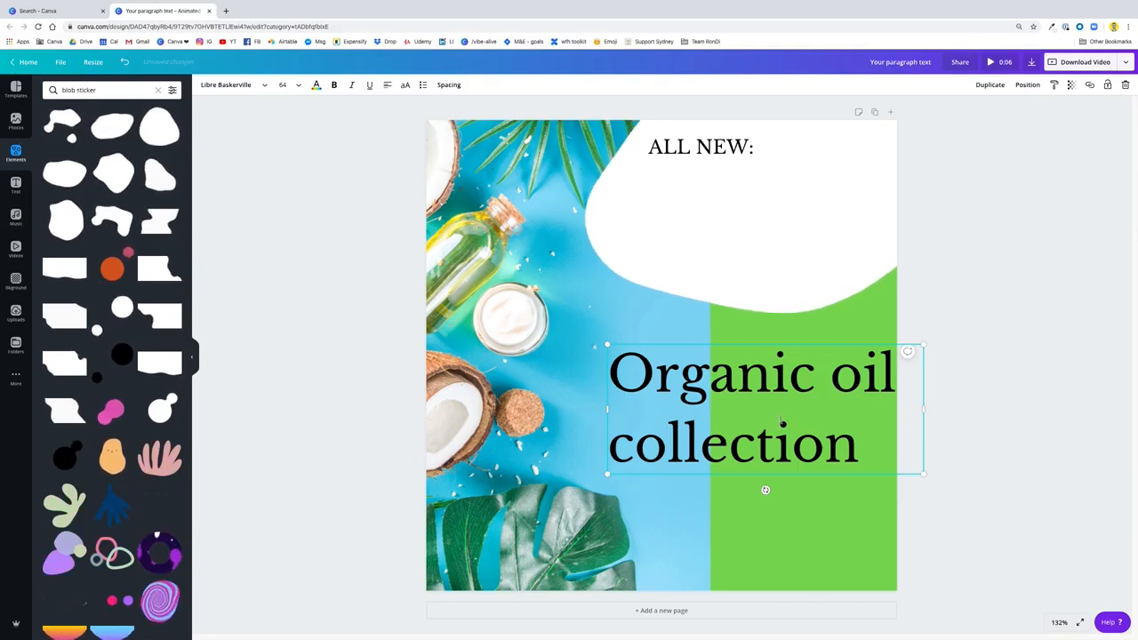
Set the line height of the "Organic oil collection" heading to 1.1 and make it italic
{"action": "left_click", "coordinate": [454, 85]}
{"action": "left_click", "coordinate": [564, 129]}
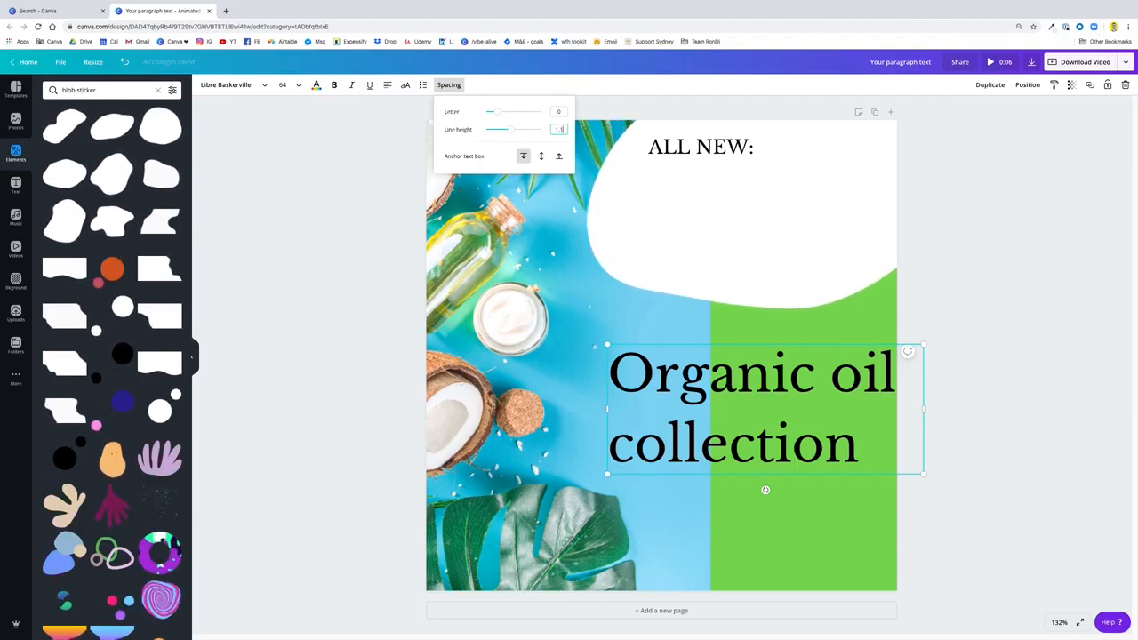
{"action": "type", "text": "1.1"}
{"action": "key", "text": "Return"}
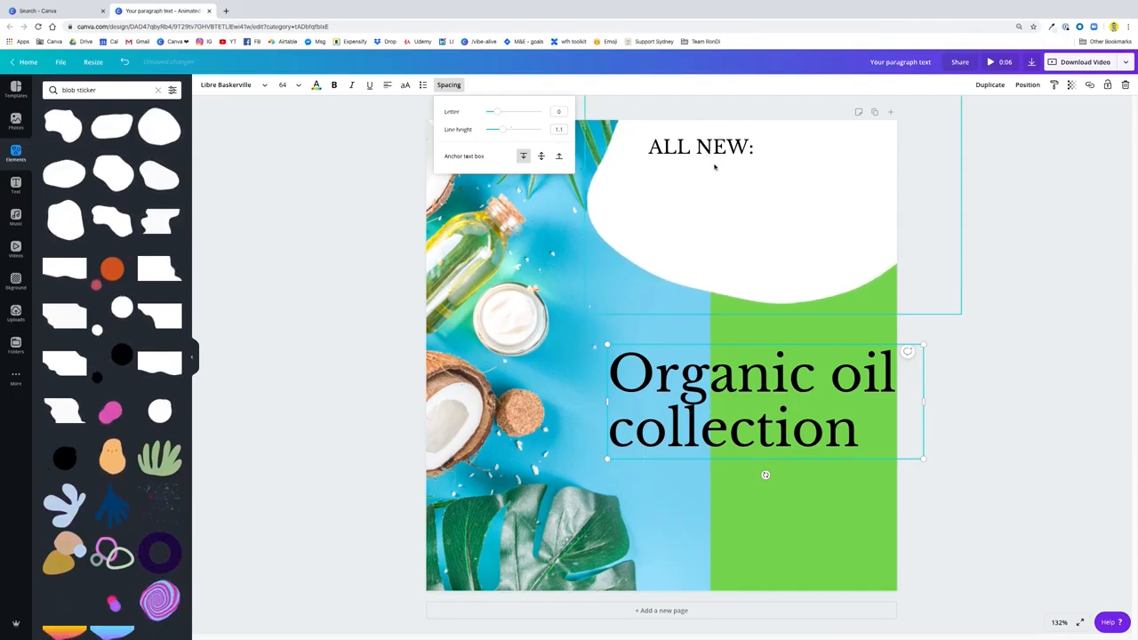
{"action": "left_click", "coordinate": [352, 86]}
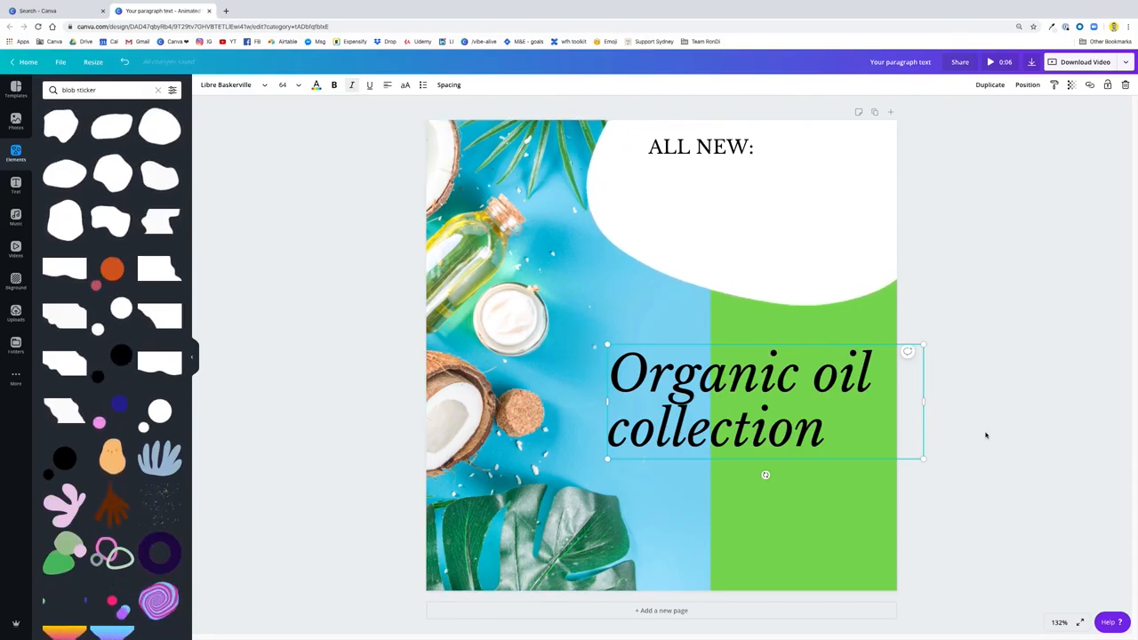
Move the heading onto the white blob, shrink it to about size 48.5 and left-align it beneath "ALL NEW:"
{"action": "left_click_drag", "start_coordinate": [808, 383], "coordinate": [820, 205]}
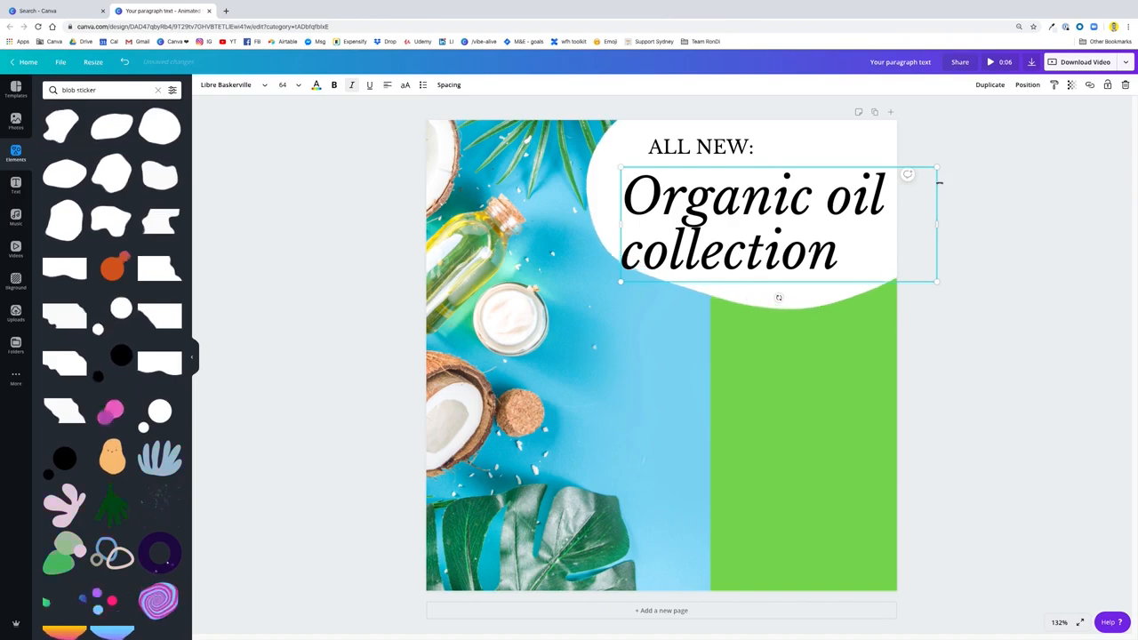
{"action": "left_click_drag", "start_coordinate": [937, 168], "coordinate": [850, 181]}
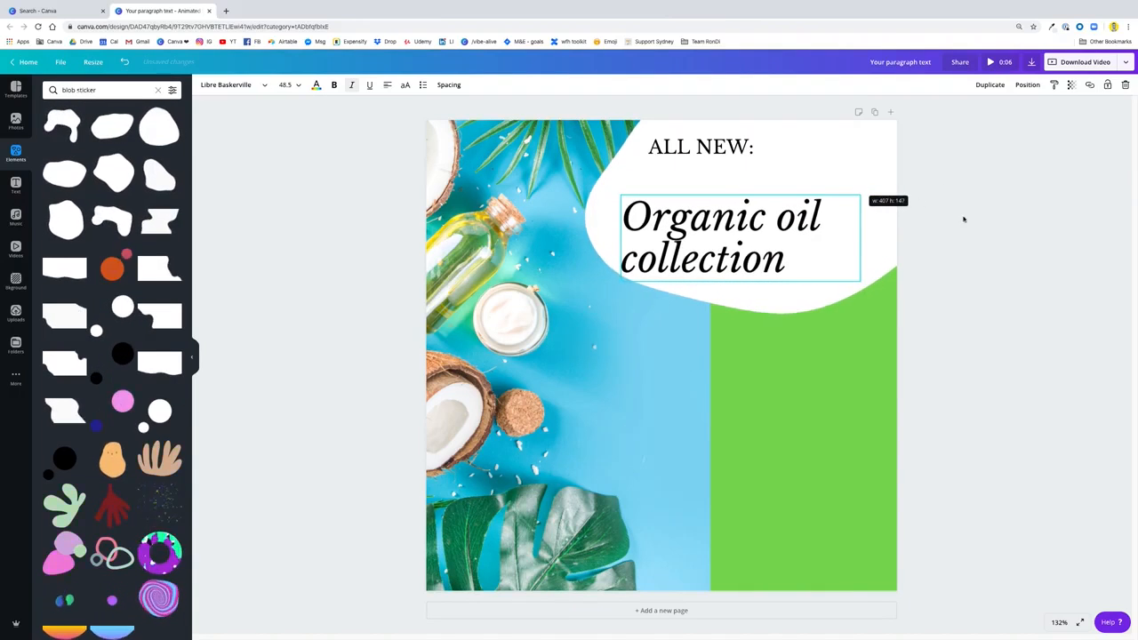
{"action": "left_click", "coordinate": [987, 229]}
{"action": "left_click_drag", "start_coordinate": [820, 235], "coordinate": [819, 187]}
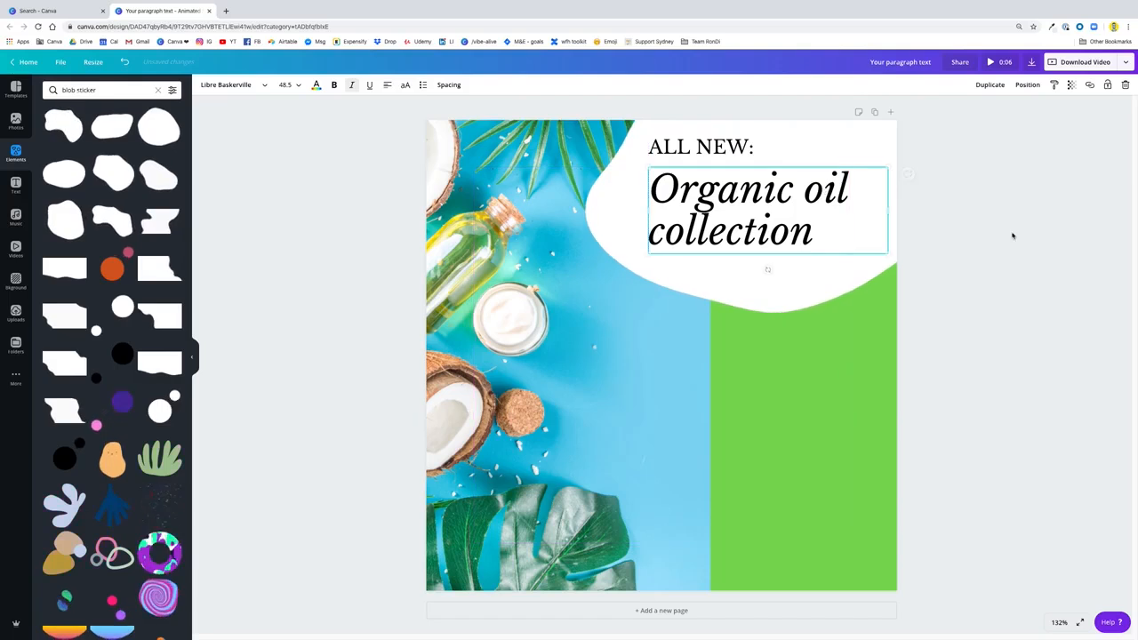
{"action": "left_click", "coordinate": [1013, 237]}
Shift both "ALL NEW:" and the "Organic oil collection" heading slightly down within the white blob
{"action": "left_click_drag", "start_coordinate": [706, 147], "coordinate": [706, 157]}
{"action": "left_click_drag", "start_coordinate": [694, 218], "coordinate": [695, 227]}
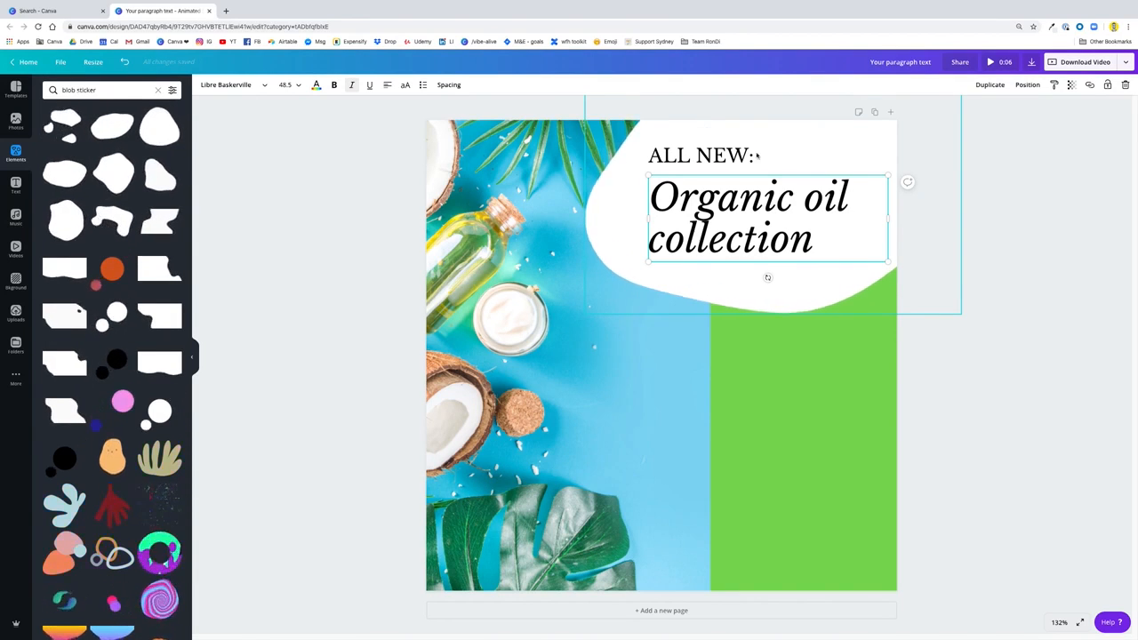
{"action": "left_click", "coordinate": [977, 390]}
Shrink the "ALL NEW:" text to about size 21.2 and place it closer above the heading, keeping their left edges aligned
{"action": "left_click", "coordinate": [751, 156]}
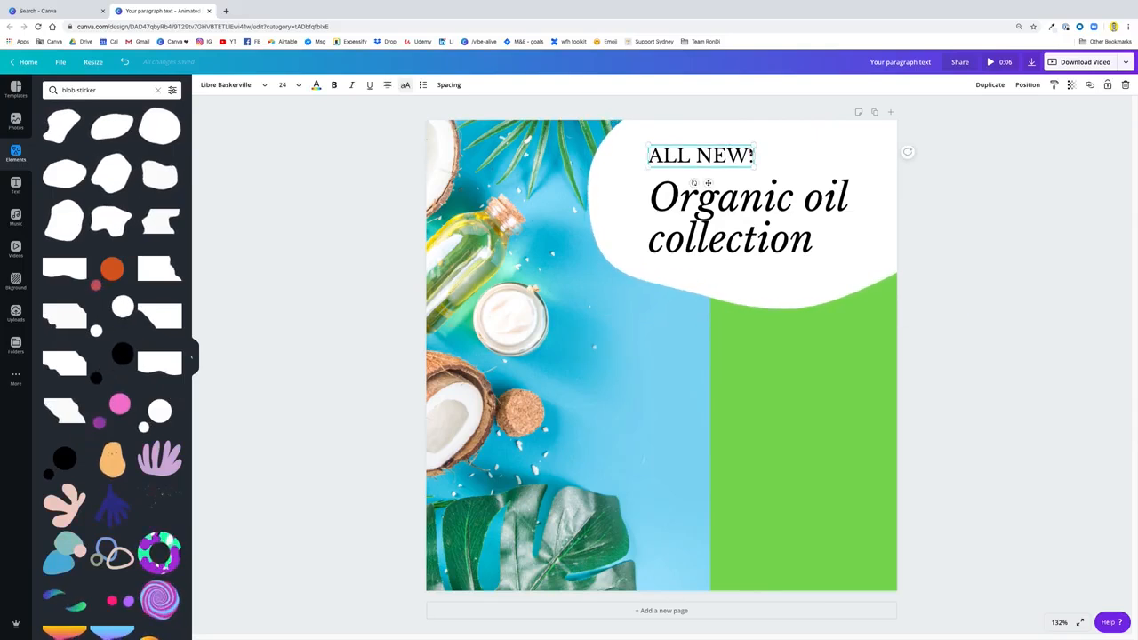
{"action": "left_click_drag", "start_coordinate": [755, 148], "coordinate": [743, 151]}
{"action": "left_click", "coordinate": [949, 227]}
{"action": "left_click", "coordinate": [721, 157]}
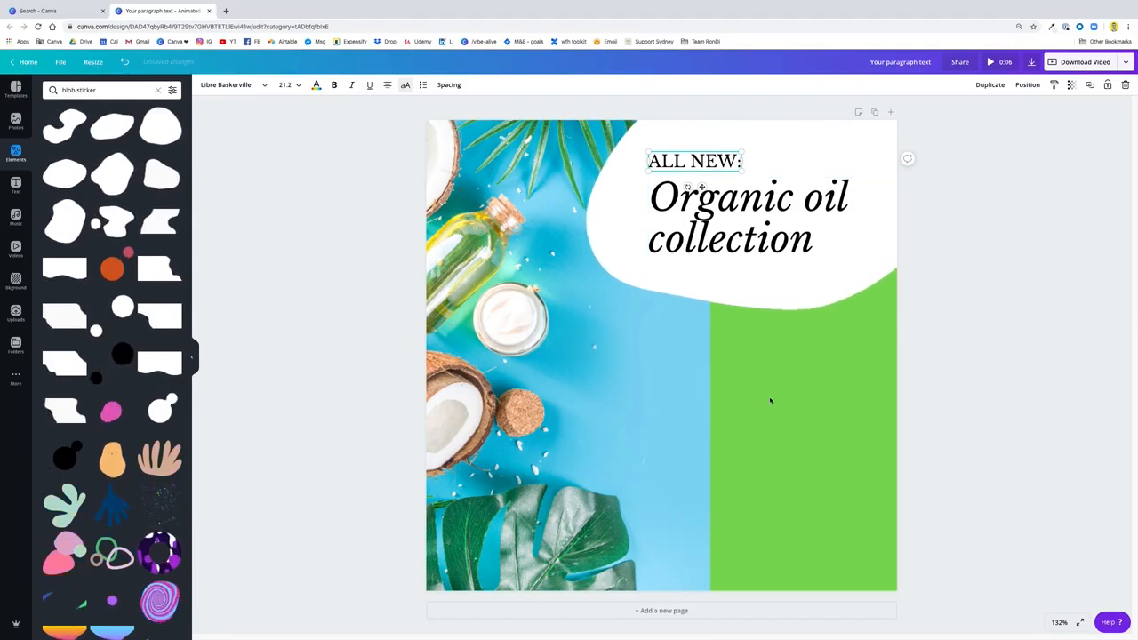
Tighten the line height of the "Organic oil collection" heading to 1.05
{"action": "left_click", "coordinate": [699, 187]}
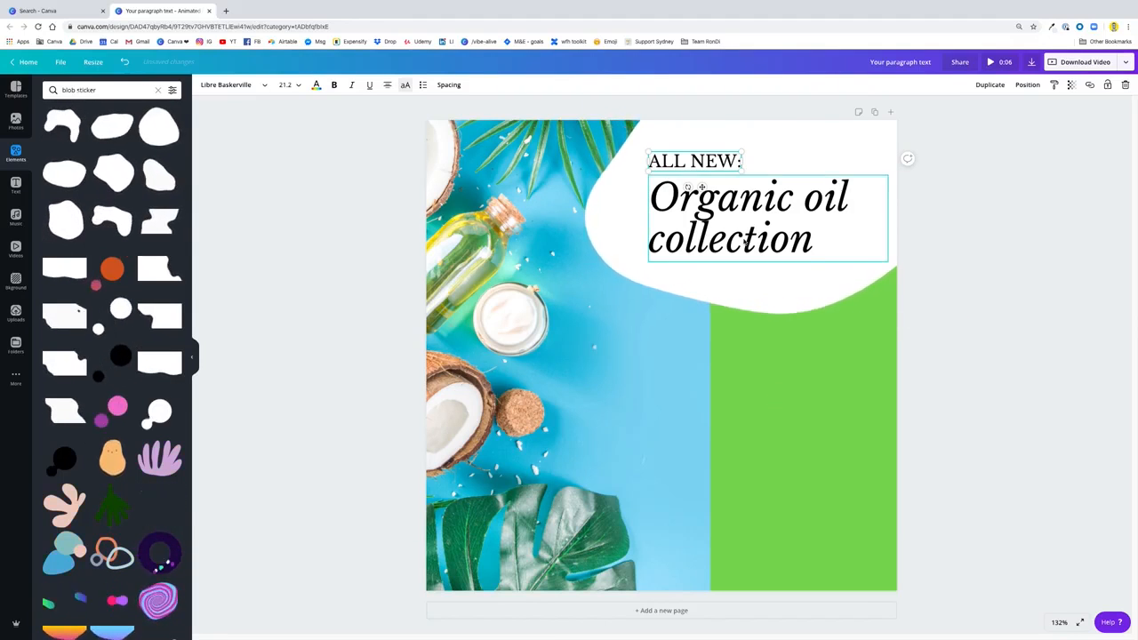
{"action": "left_click", "coordinate": [449, 85]}
{"action": "left_click", "coordinate": [563, 130]}
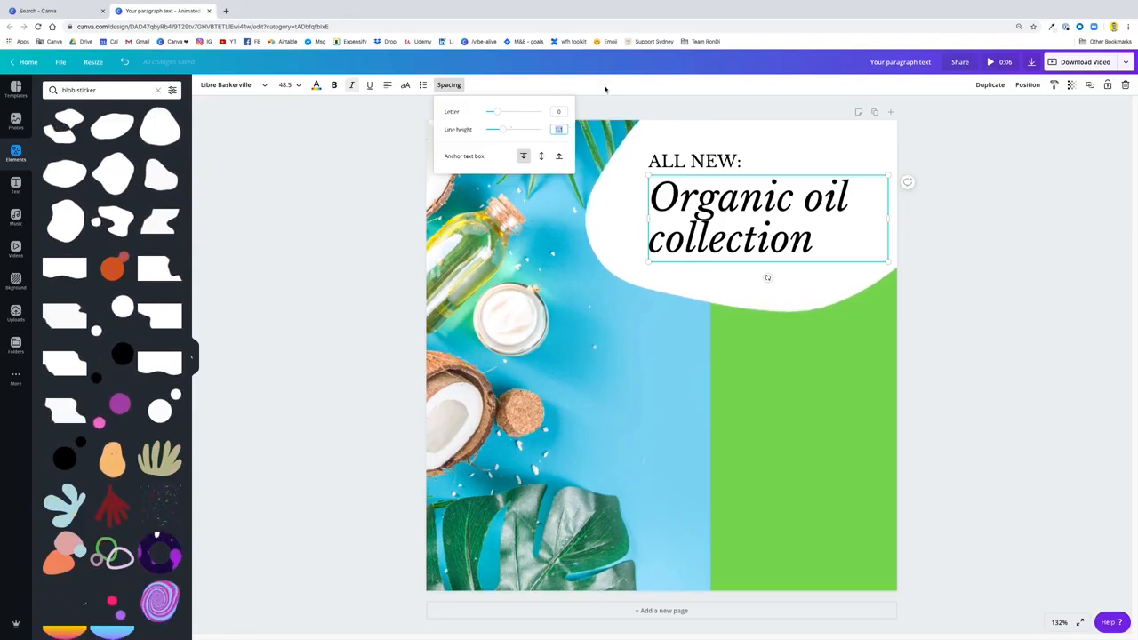
{"action": "type", "text": "1.05"}
{"action": "key", "text": "Return"}
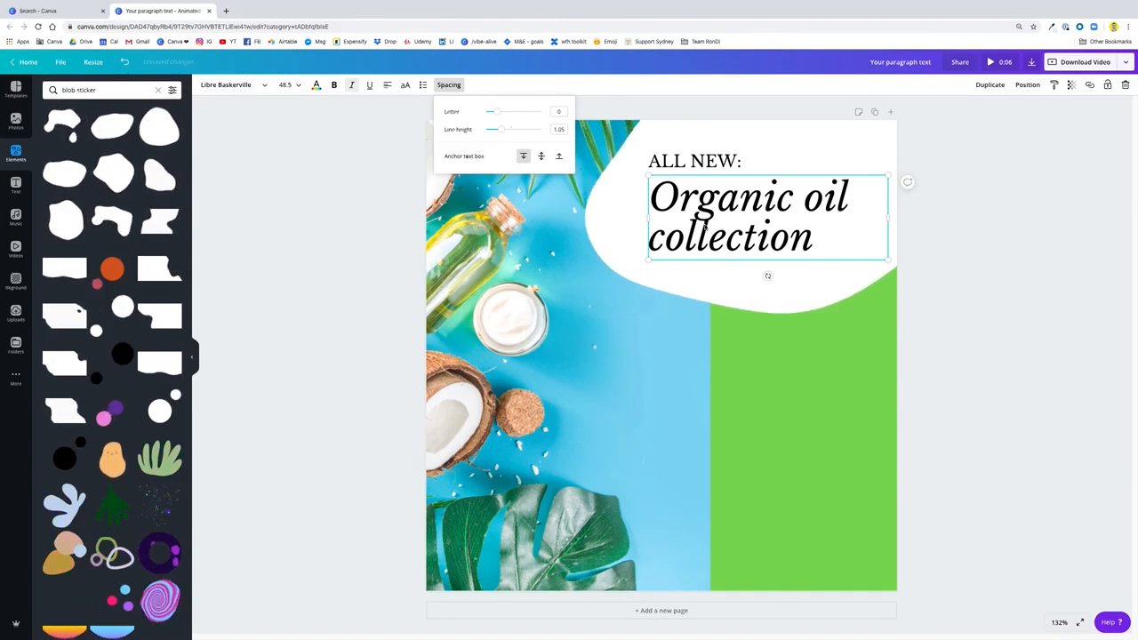
{"action": "left_click", "coordinate": [992, 250]}
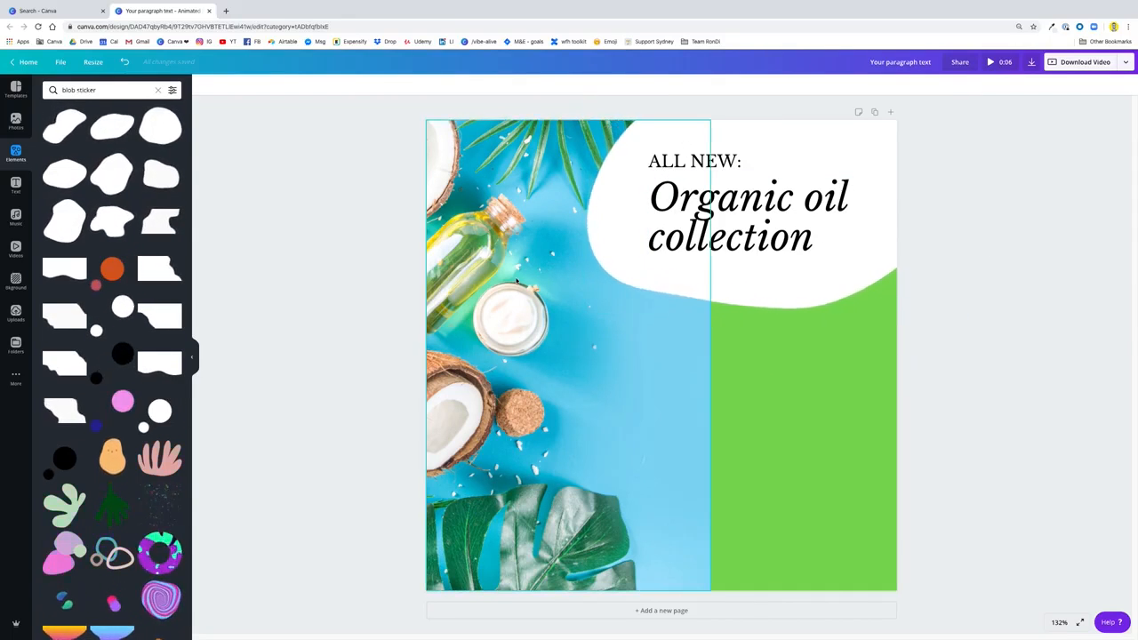
Add another text box below the white blob, set to size 24 without italics
{"action": "left_click", "coordinate": [796, 534]}
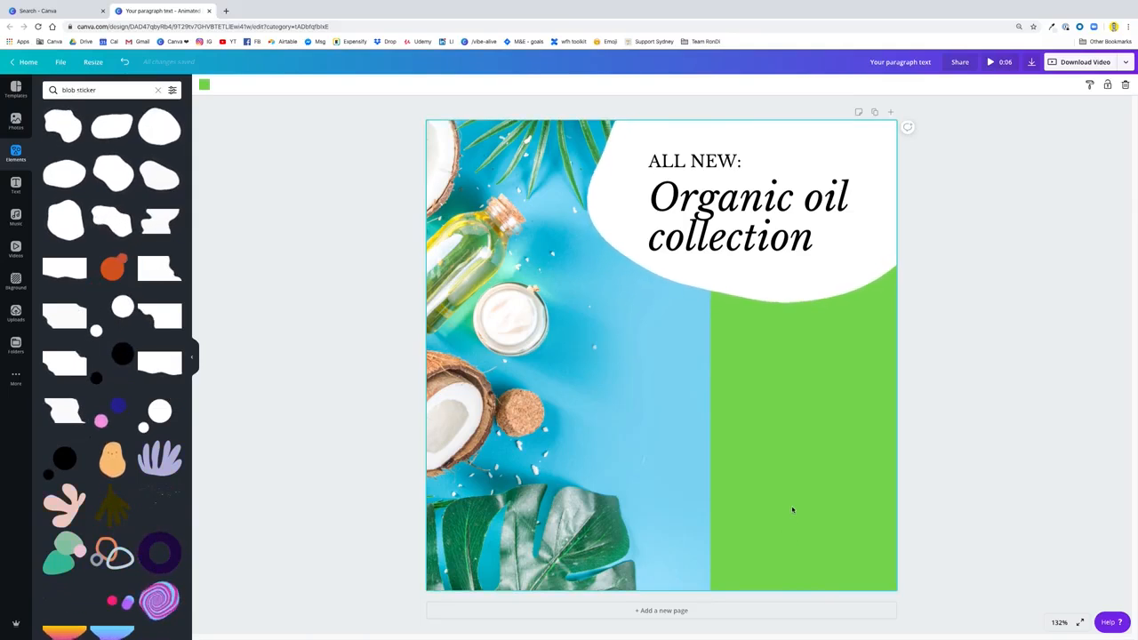
{"action": "key", "text": "t"}
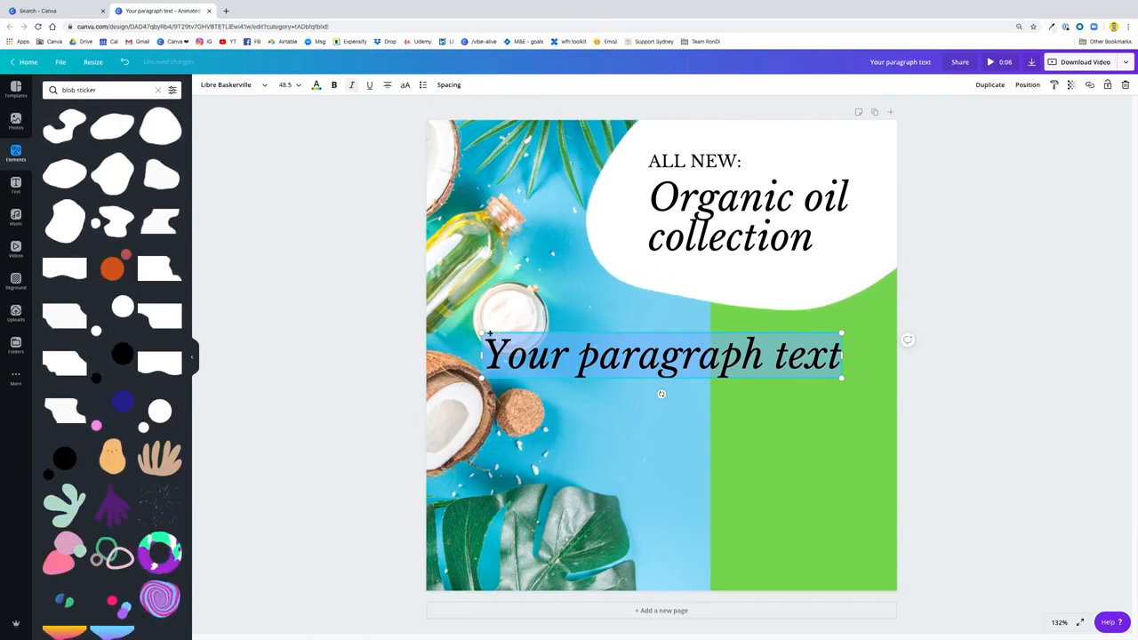
{"action": "left_click", "coordinate": [284, 86]}
{"action": "type", "text": "24"}
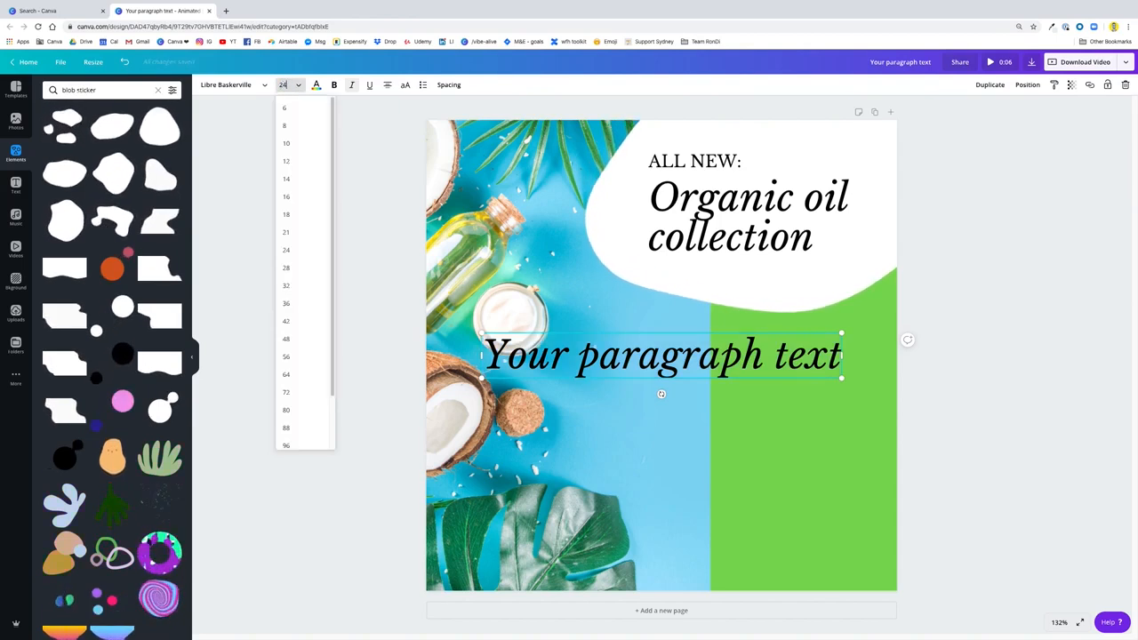
{"action": "key", "text": "Return"}
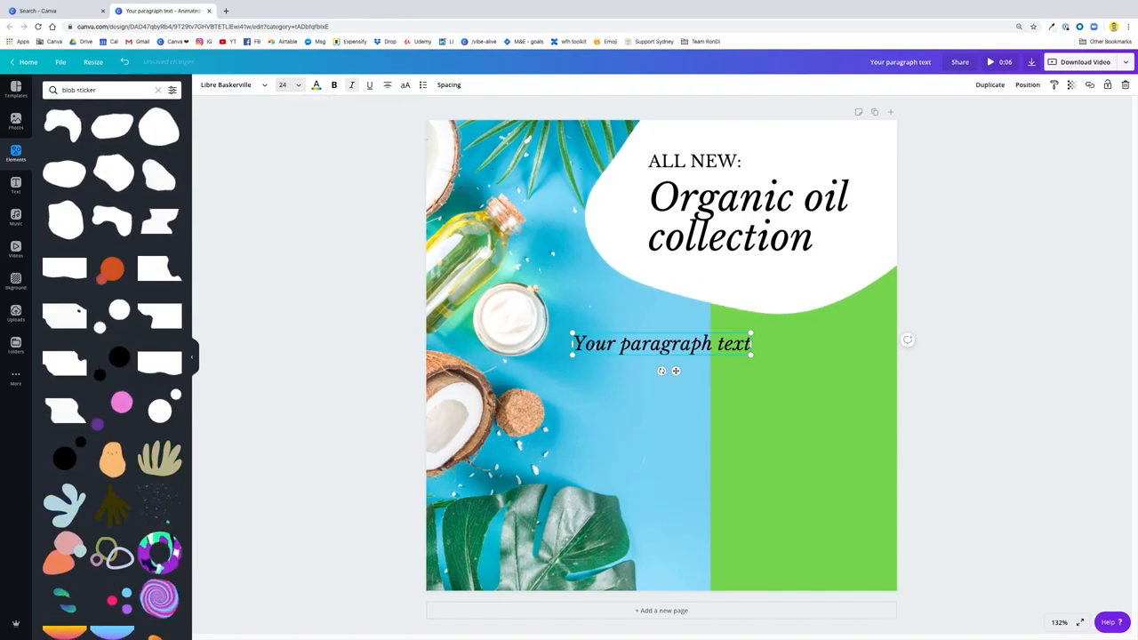
{"action": "left_click", "coordinate": [353, 89]}
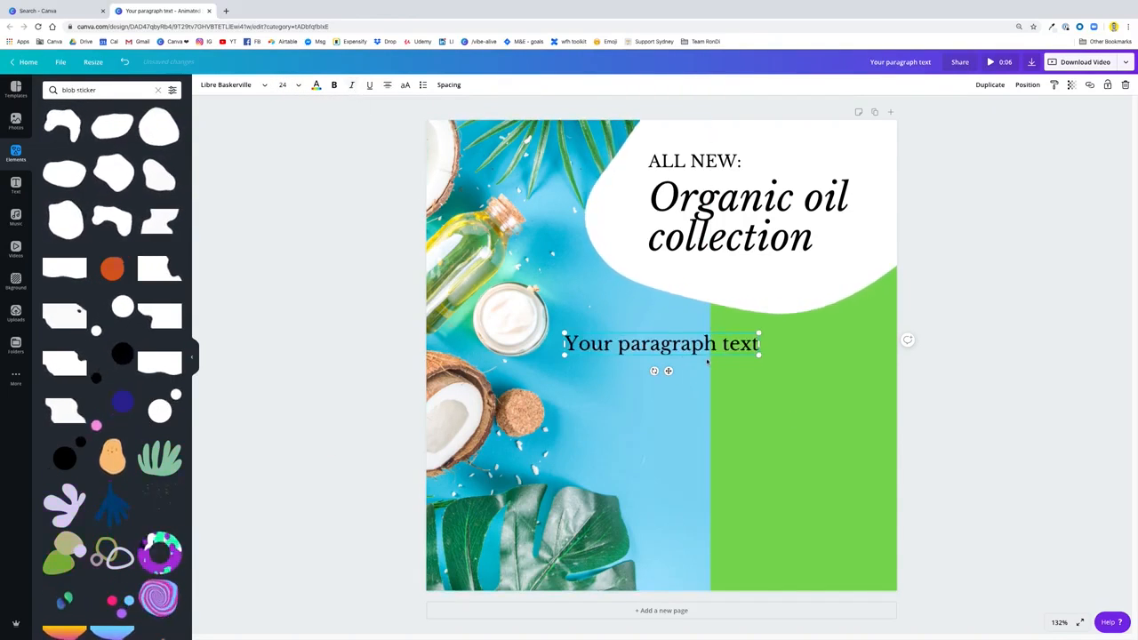
Move the new text box to the lower end of the green area and narrow it to fit the green strip
{"action": "left_click_drag", "start_coordinate": [668, 371], "coordinate": [799, 565]}
{"action": "left_click_drag", "start_coordinate": [692, 539], "coordinate": [719, 539]}
Replace the placeholder text with "Now available in our online store!" and scale the text down to size 20
{"action": "left_click", "coordinate": [743, 538]}
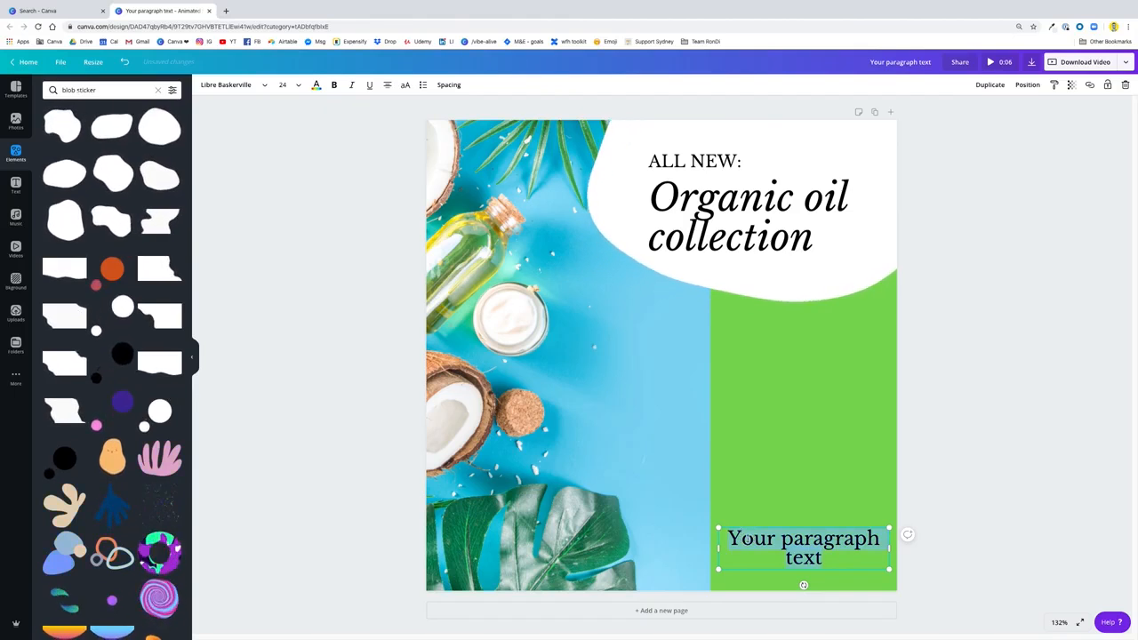
{"action": "type", "text": "Now avai"}
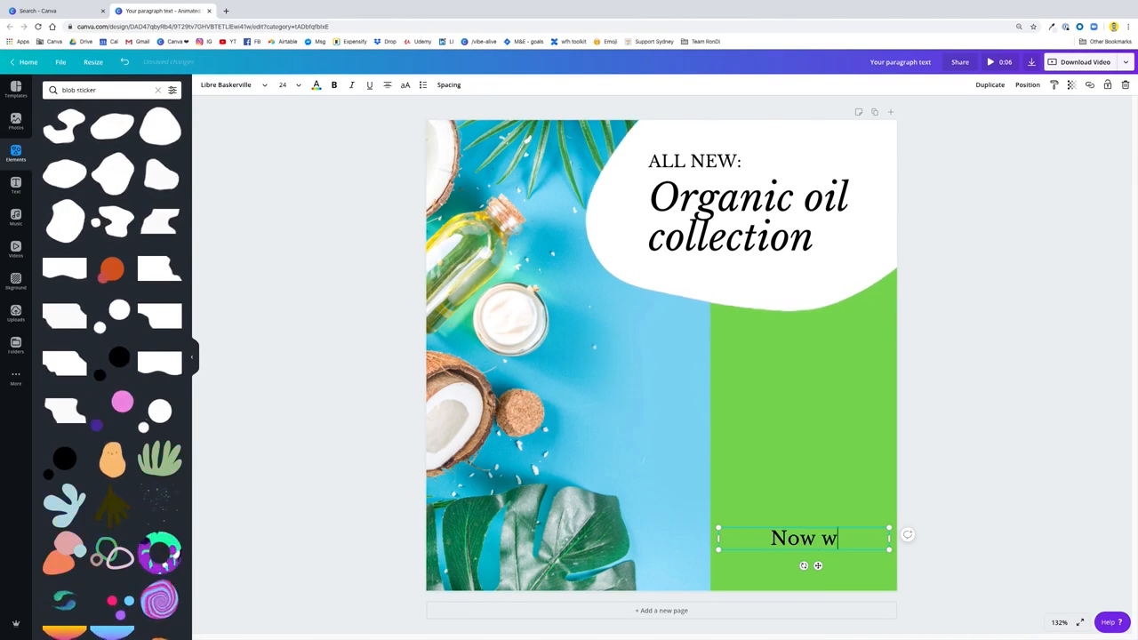
{"action": "type", "text": "lable"}
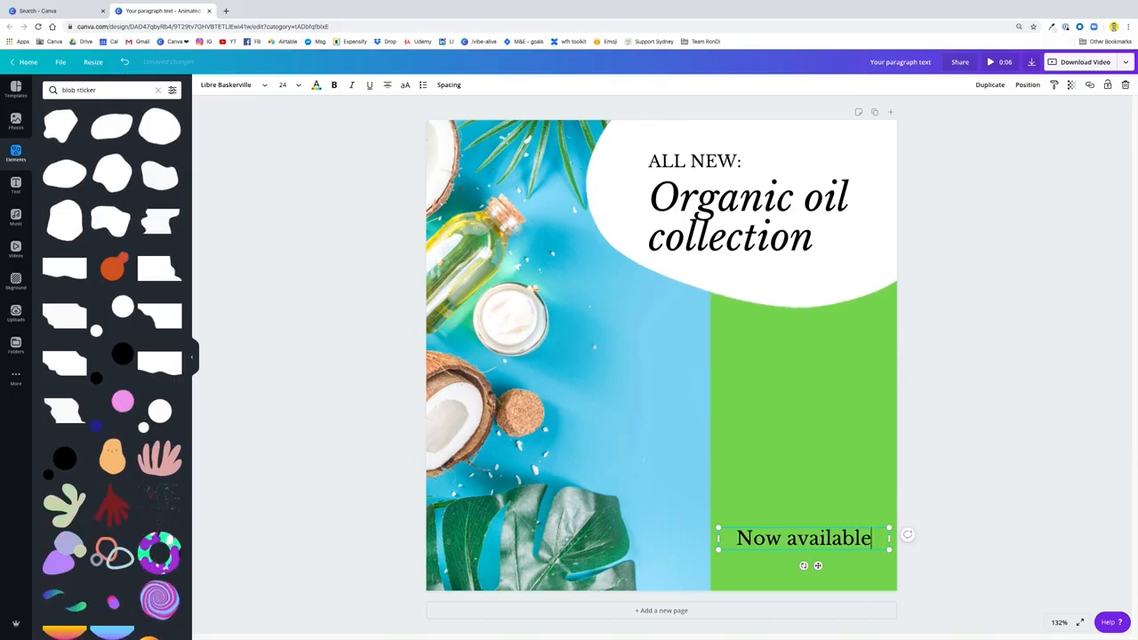
{"action": "type", "text": " in our on"}
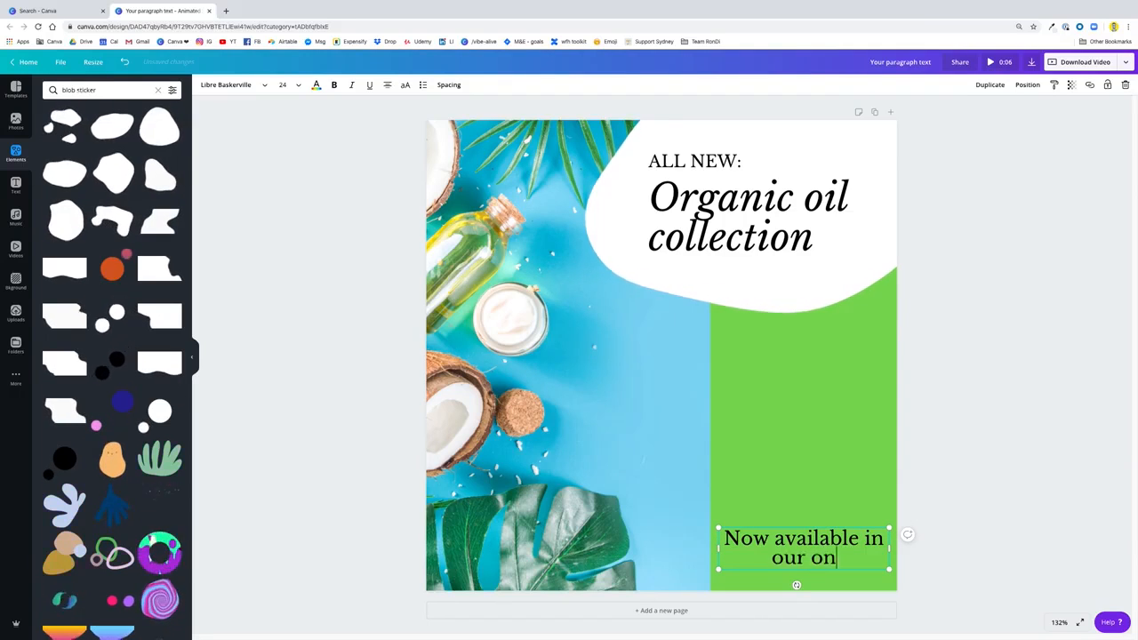
{"action": "type", "text": "line store"}
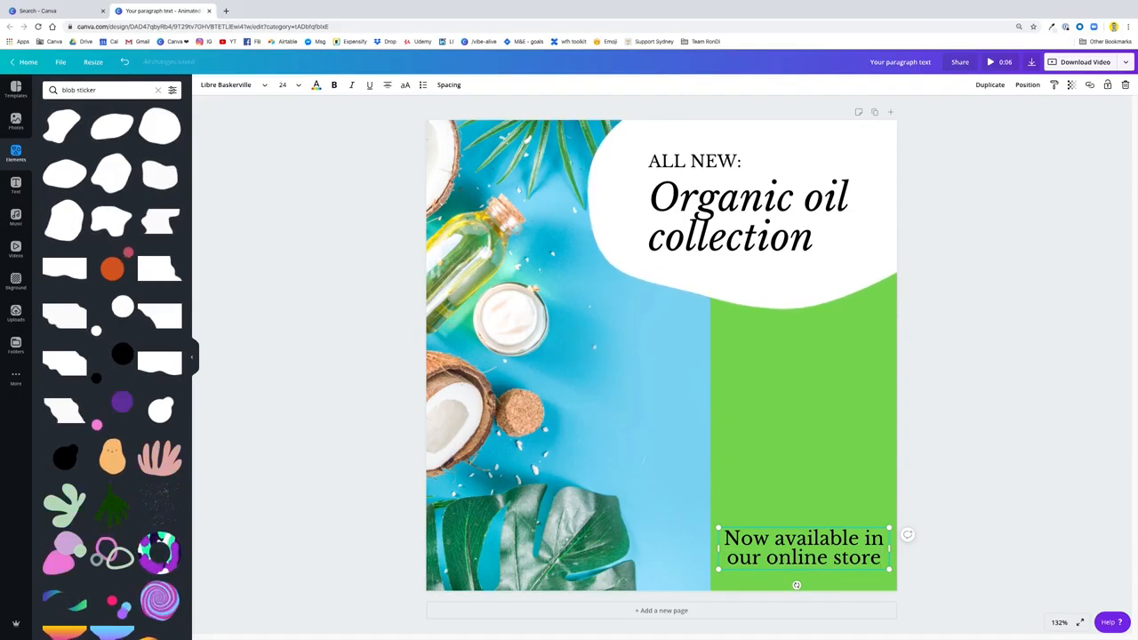
{"action": "type", "text": "!"}
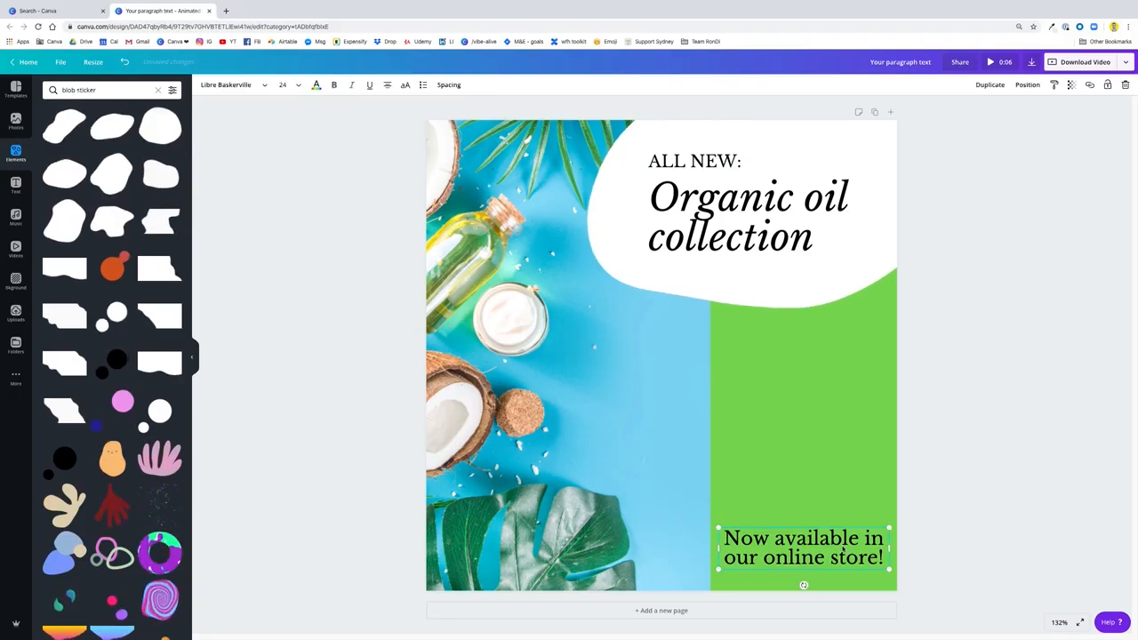
{"action": "left_click_drag", "start_coordinate": [884, 526], "coordinate": [855, 537]}
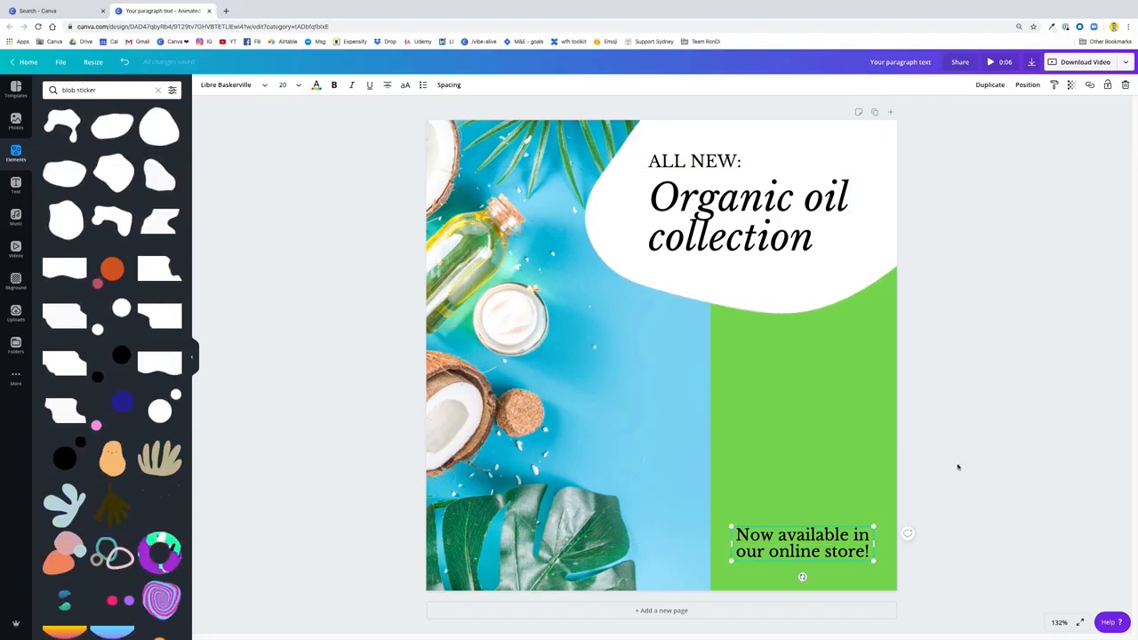
{"action": "left_click", "coordinate": [1004, 449]}
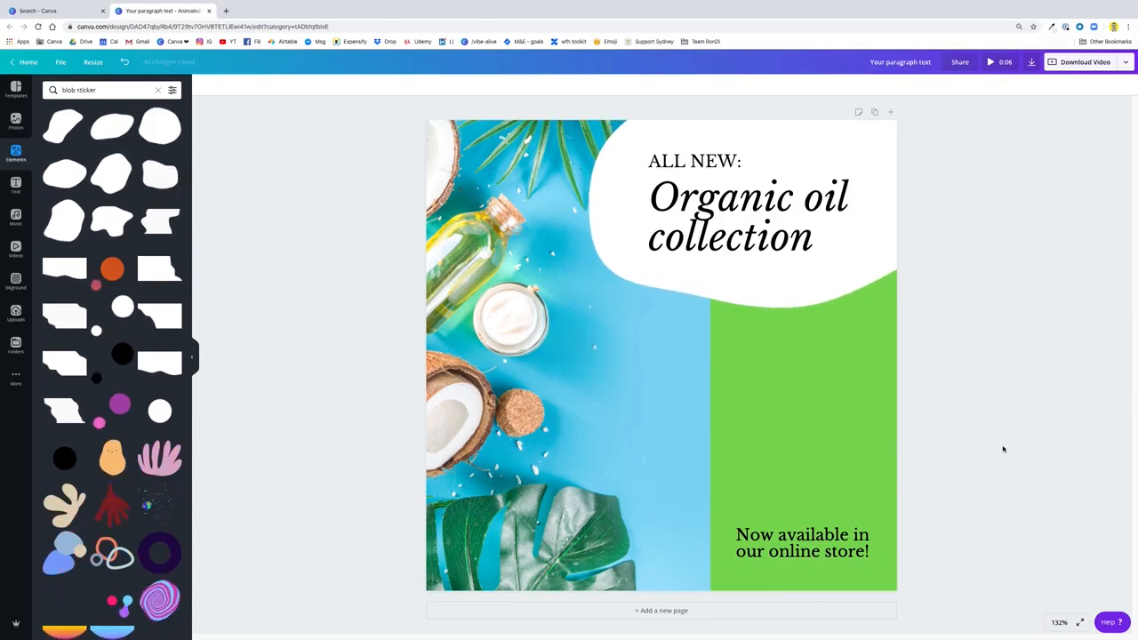
Try white as the colour of the "Now available in our online store!" text and return it to black
{"action": "left_click", "coordinate": [849, 531]}
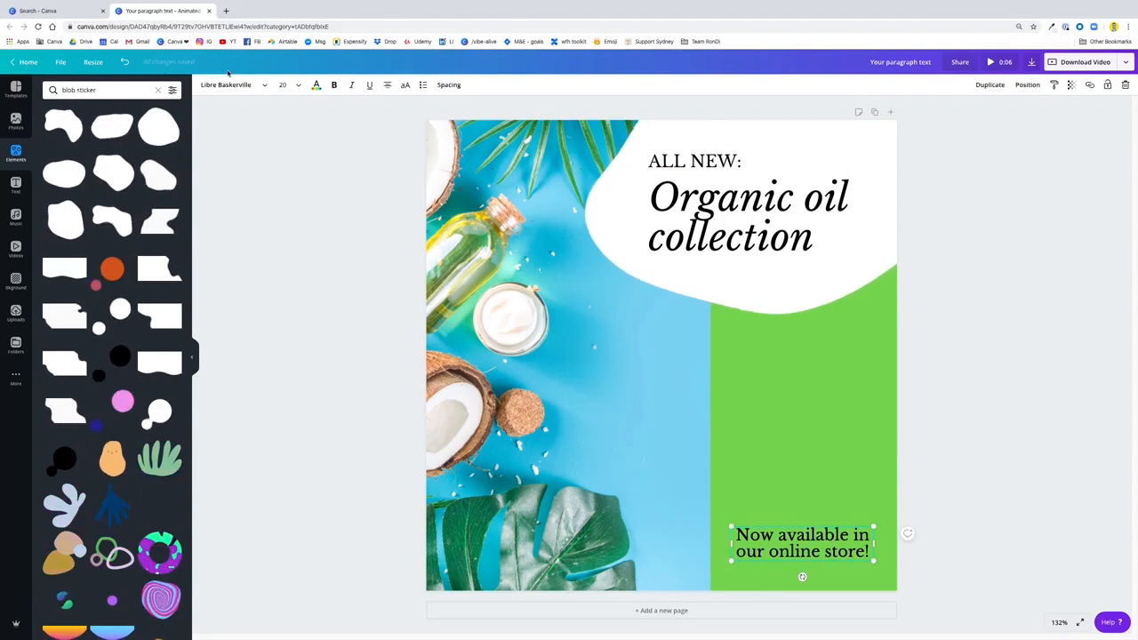
{"action": "left_click", "coordinate": [316, 86]}
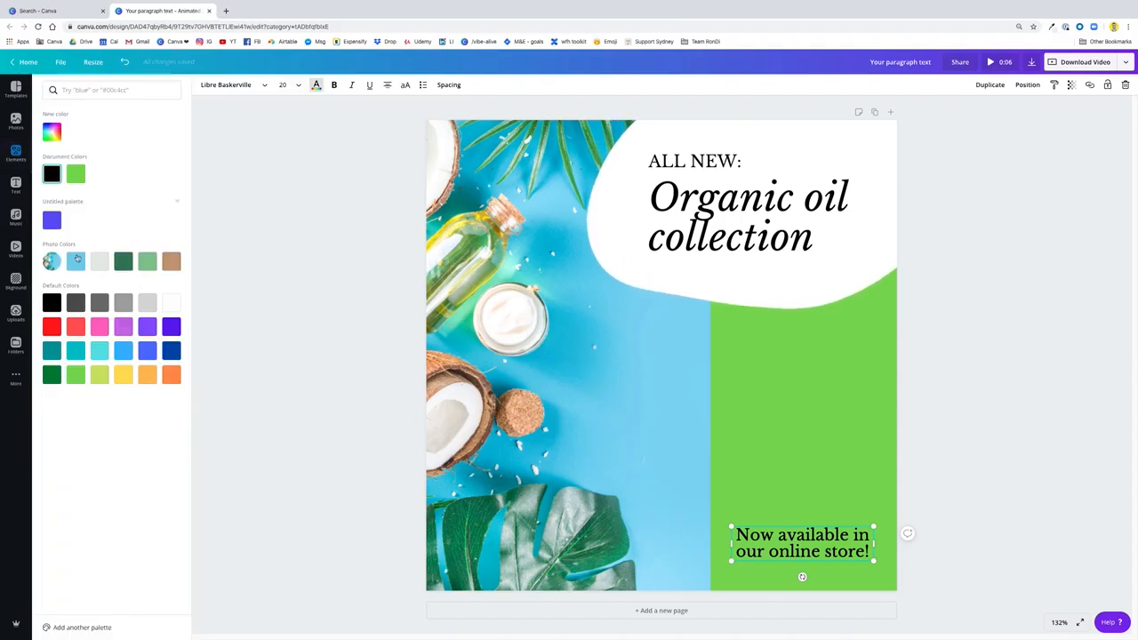
{"action": "left_click", "coordinate": [172, 304]}
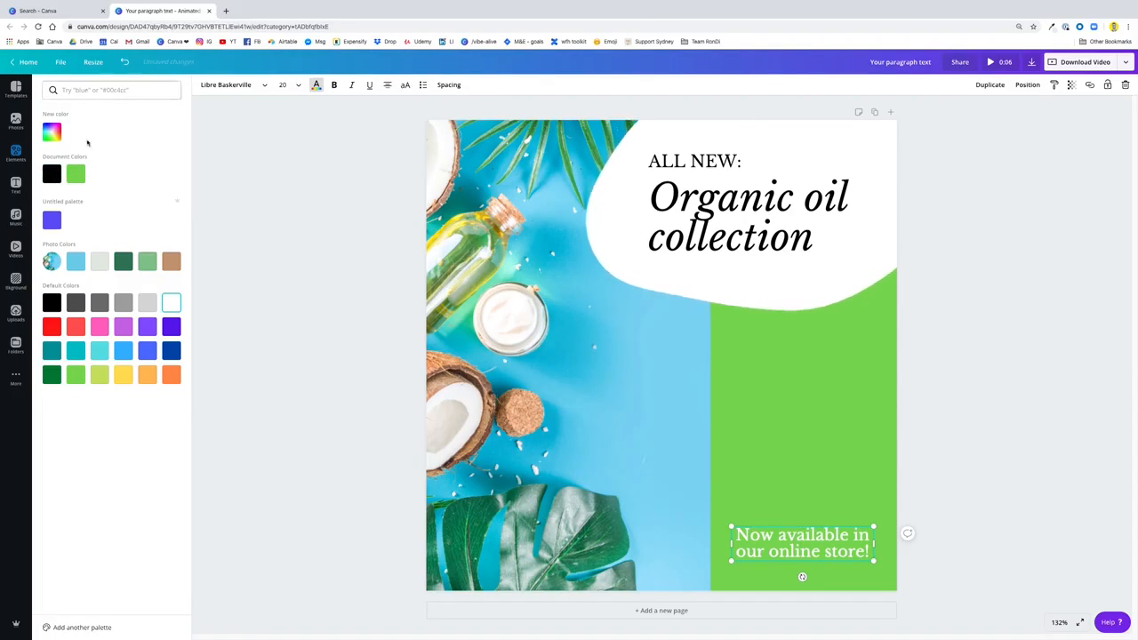
{"action": "left_click", "coordinate": [52, 173]}
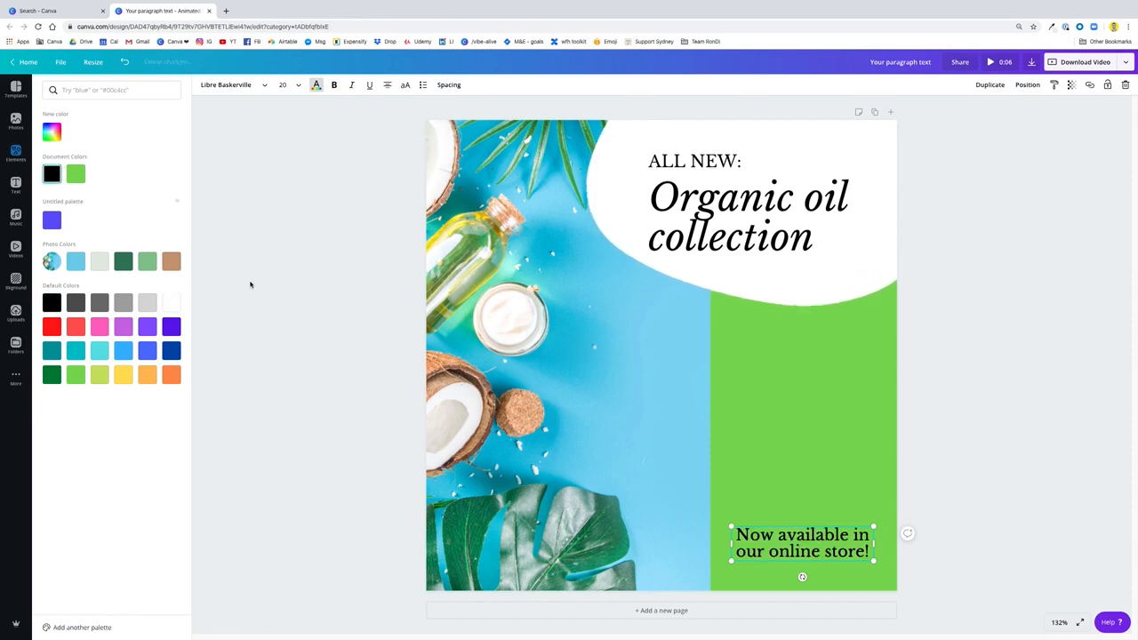
Nudge the store text slightly up and add the white double brush-stroke line found by searching elements for "sticker line"
{"action": "left_click", "coordinate": [353, 290]}
{"action": "left_click_drag", "start_coordinate": [827, 533], "coordinate": [830, 527]}
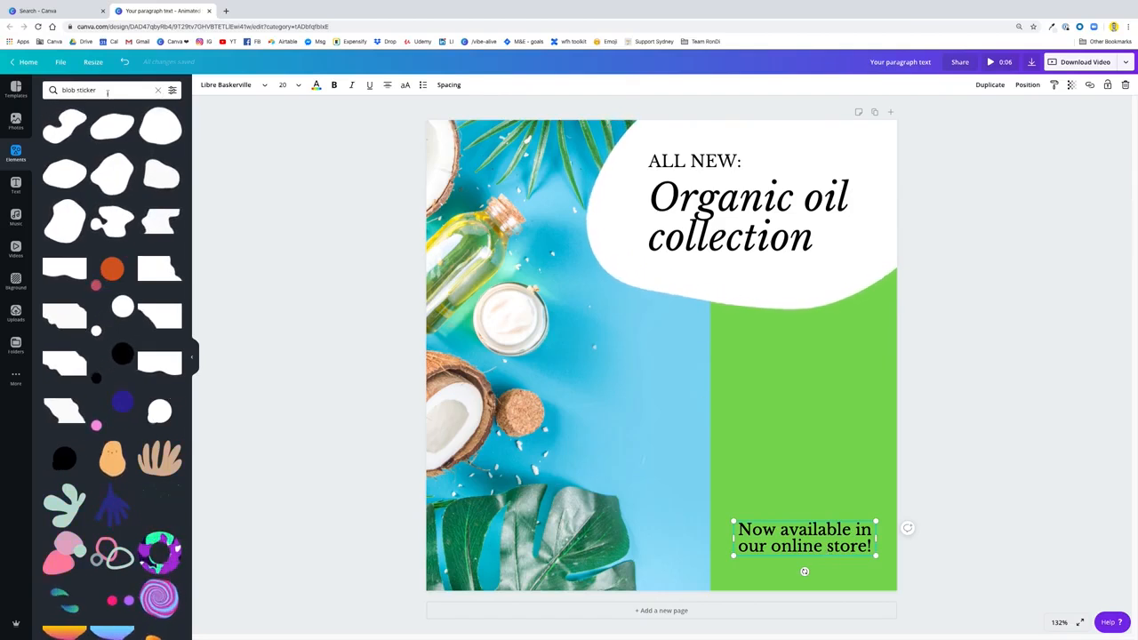
{"action": "left_click", "coordinate": [157, 92]}
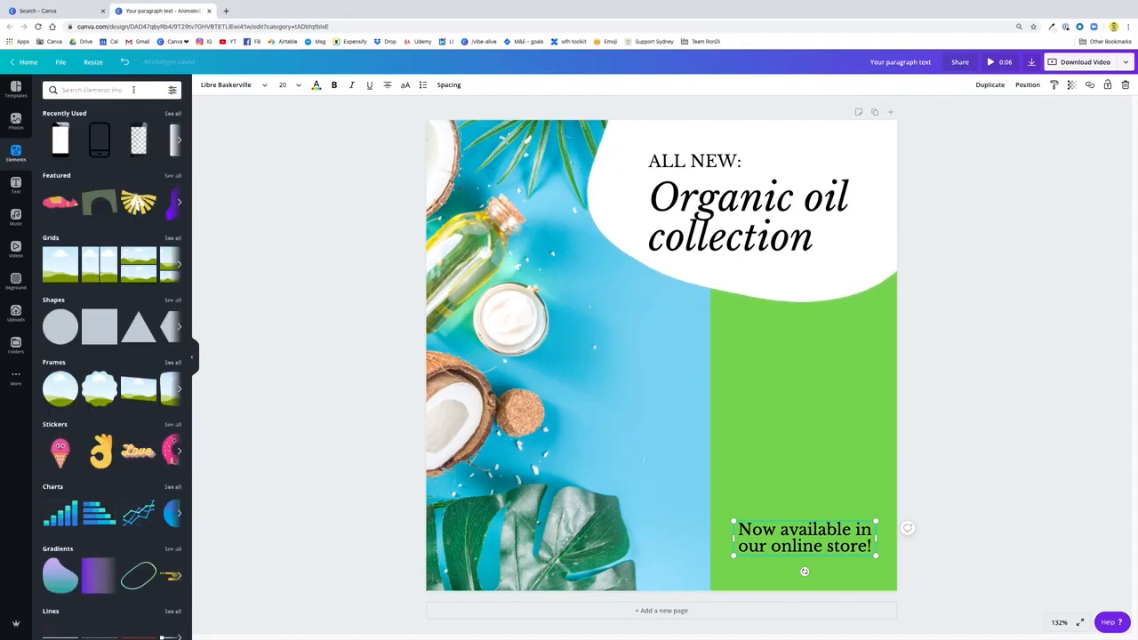
{"action": "type", "text": "sticker line"}
{"action": "key", "text": "Return"}
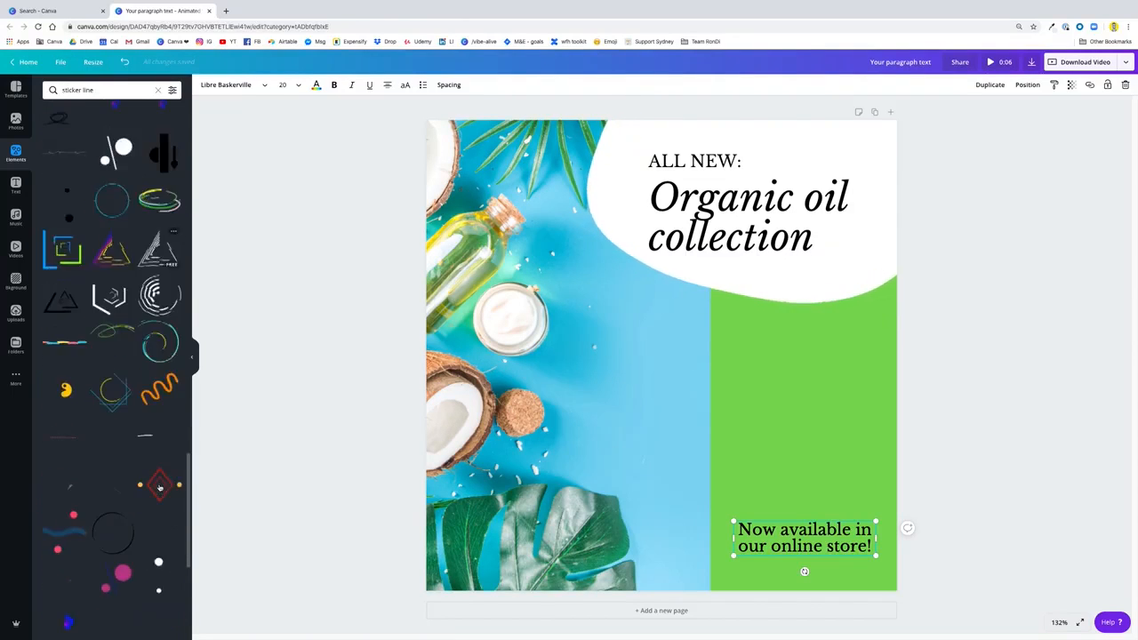
{"action": "left_click", "coordinate": [169, 439]}
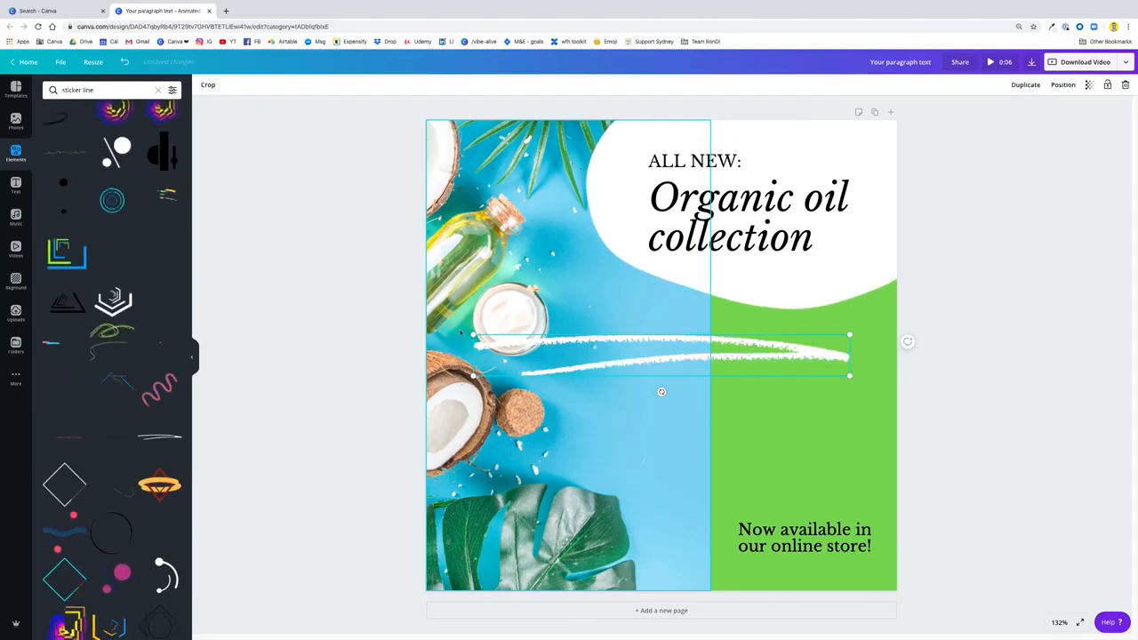
Shrink the white line sticker to a short underline and centre it just below "our online store!"
{"action": "left_click_drag", "start_coordinate": [472, 334], "coordinate": [749, 380]}
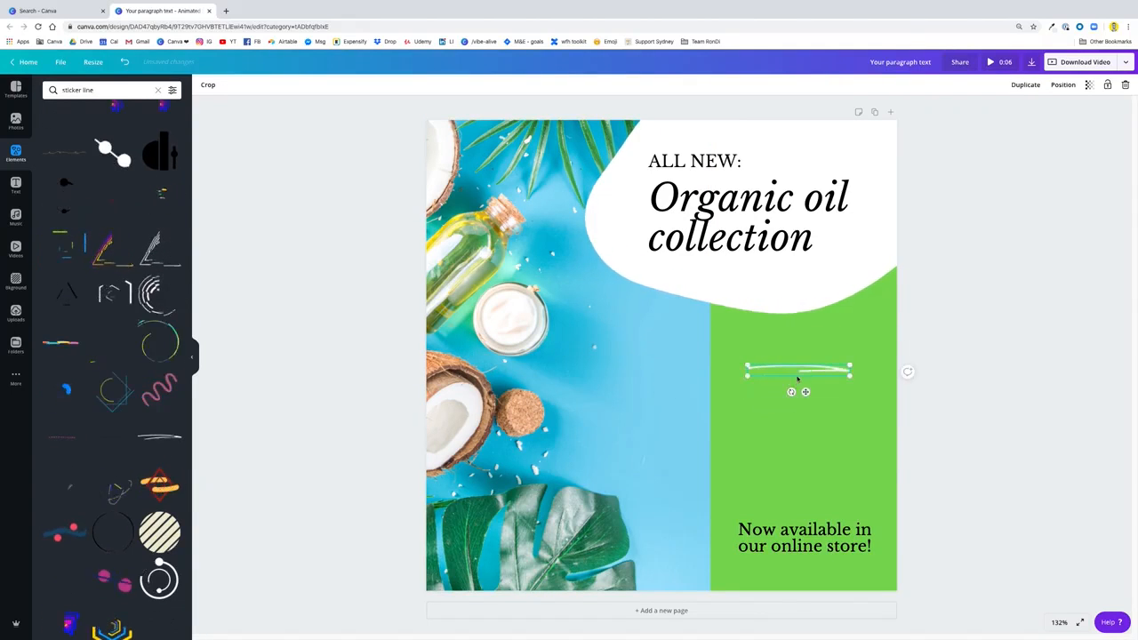
{"action": "left_click_drag", "start_coordinate": [809, 467], "coordinate": [810, 589]}
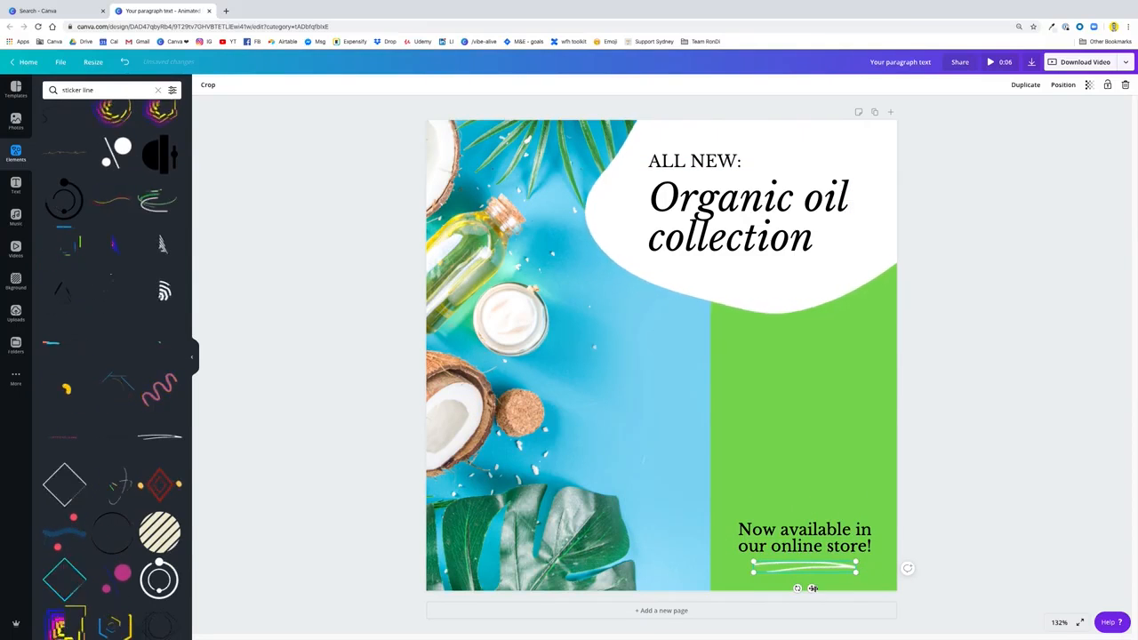
{"action": "left_click_drag", "start_coordinate": [754, 573], "coordinate": [789, 560]}
{"action": "left_click", "coordinate": [930, 566]}
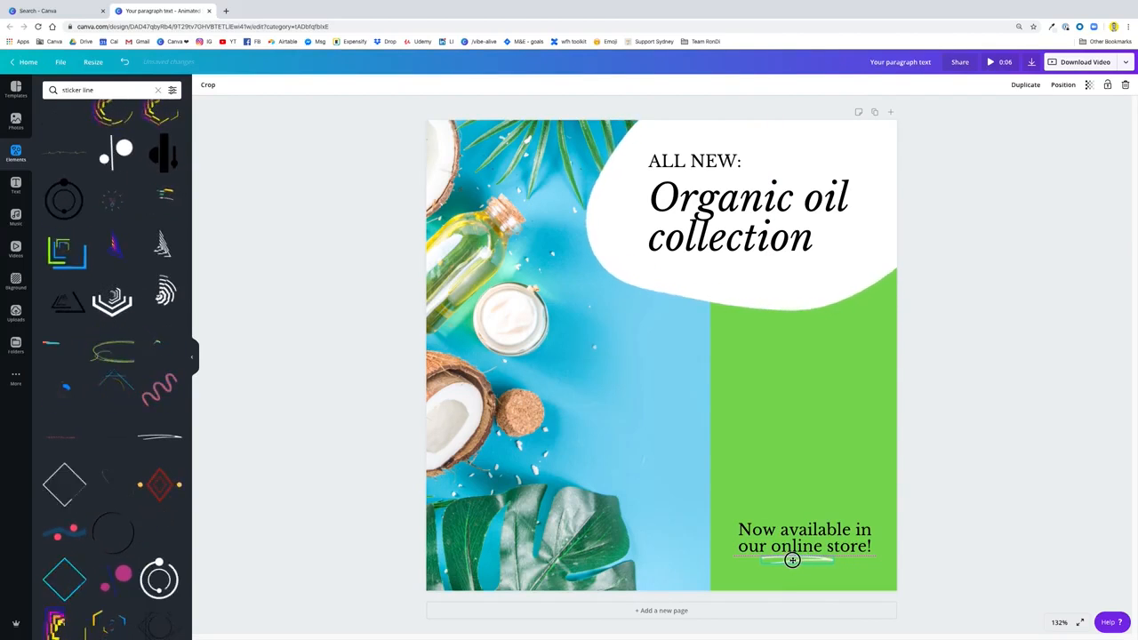
{"action": "left_click", "coordinate": [968, 517]}
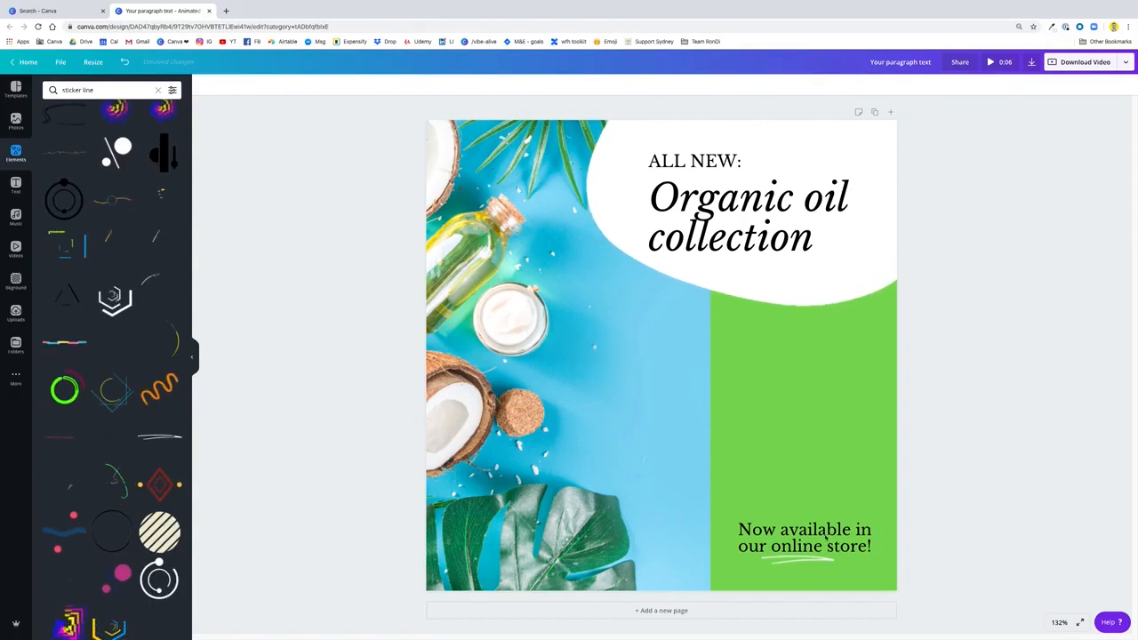
Shift the store text and its underline slightly up together and fine-tune the underline's gap below the text
{"action": "left_click_drag", "start_coordinate": [1034, 498], "coordinate": [790, 545]}
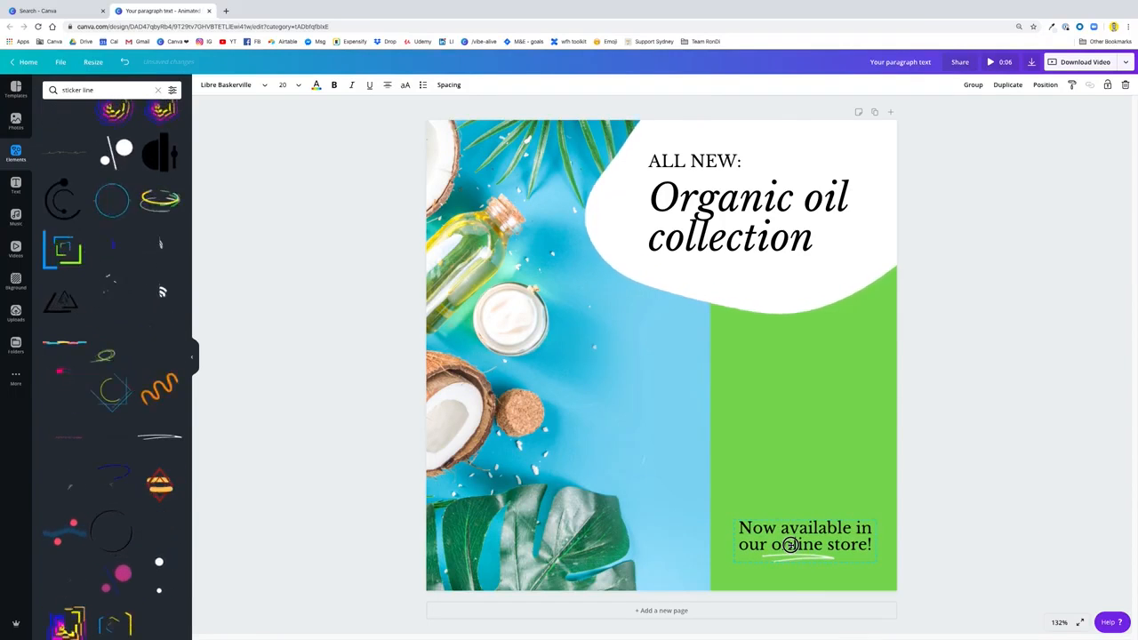
{"action": "left_click", "coordinate": [960, 469]}
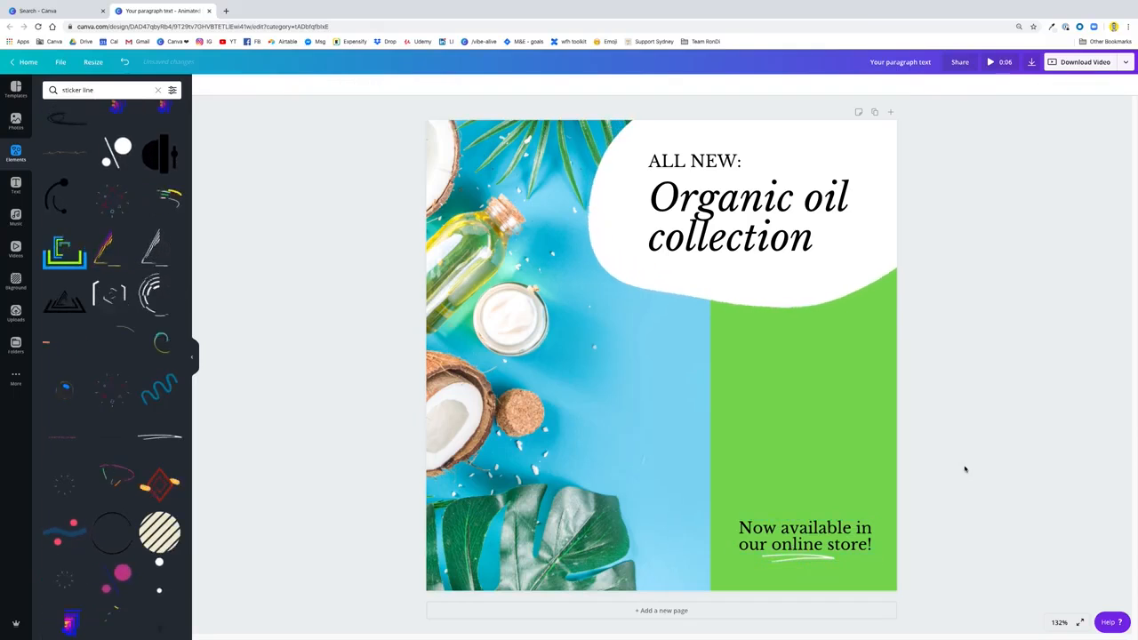
{"action": "left_click", "coordinate": [797, 562]}
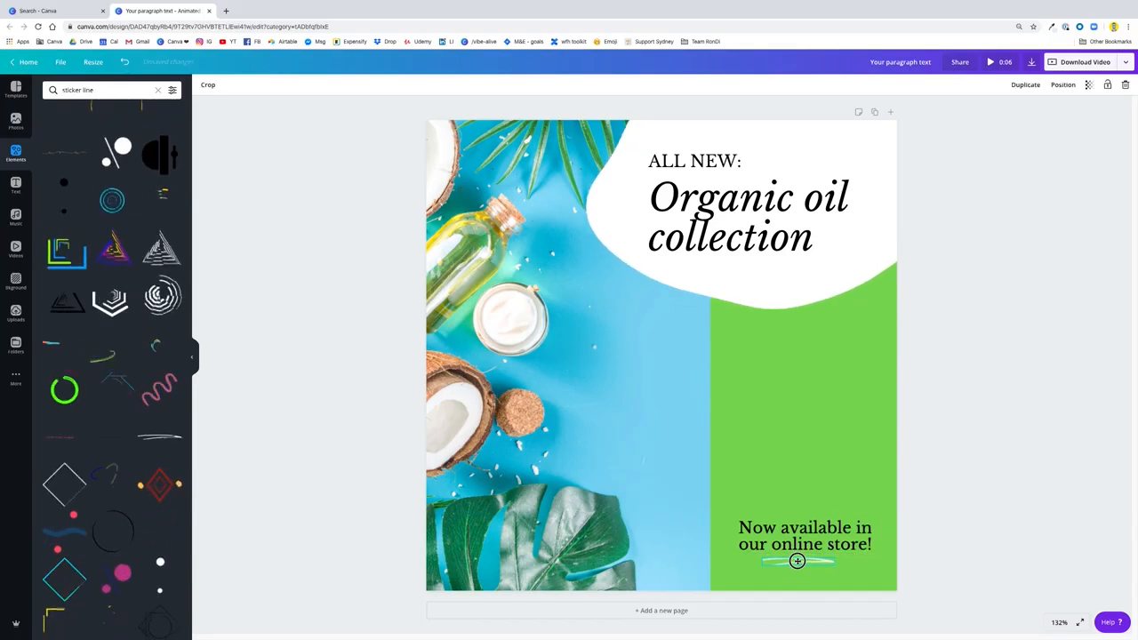
{"action": "left_click", "coordinate": [1008, 464]}
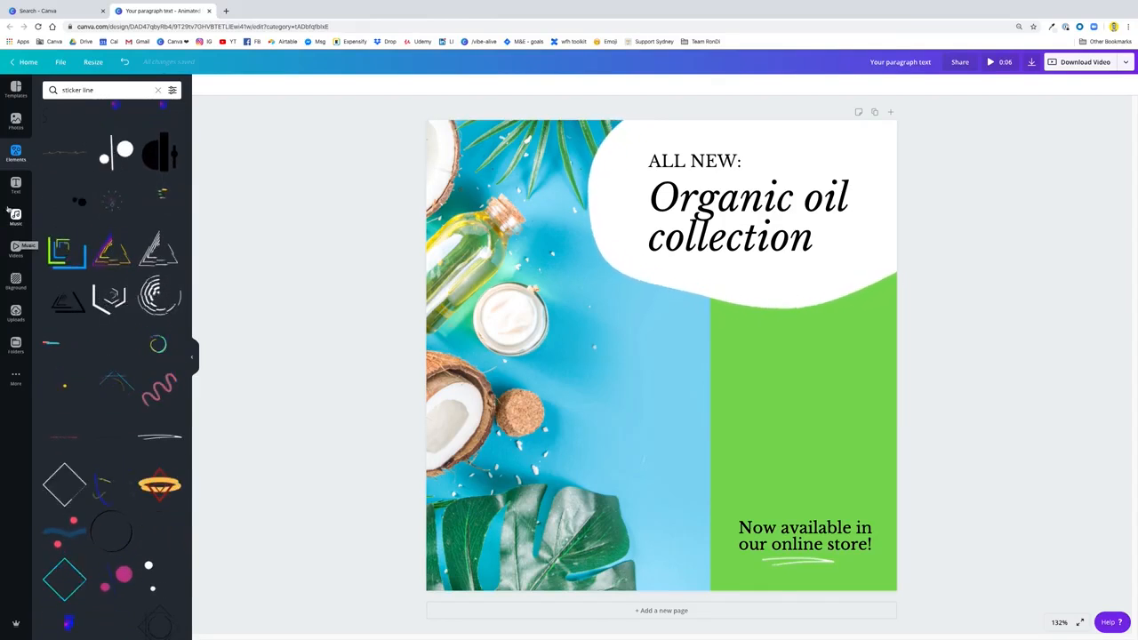
Add a single-photo grid to the page and bring it forward one layer
{"action": "left_click", "coordinate": [159, 89]}
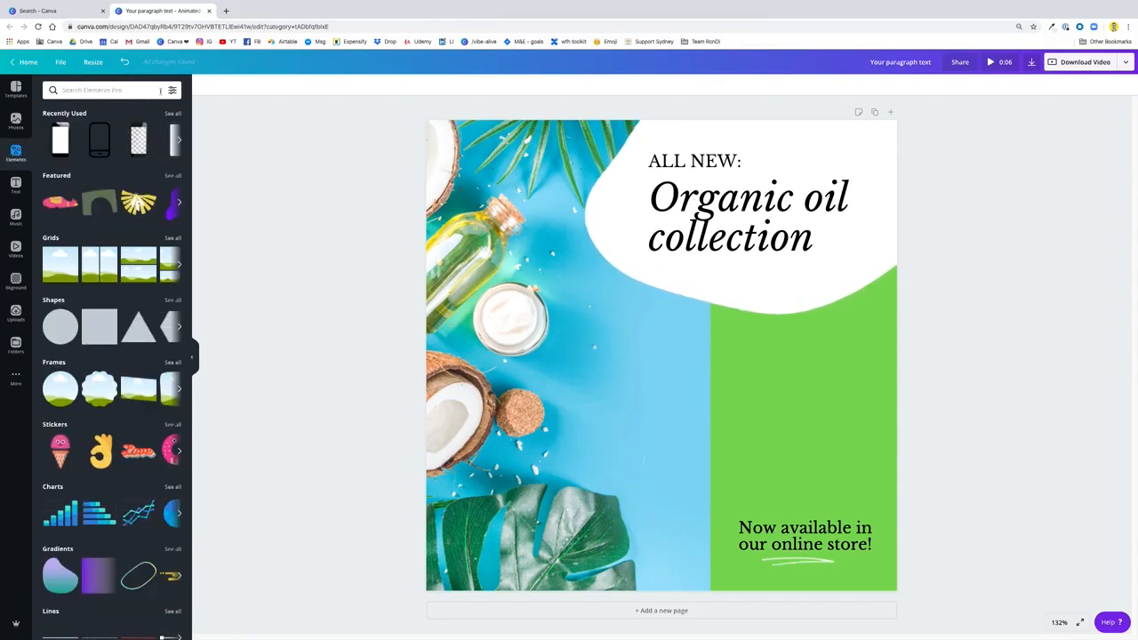
{"action": "left_click", "coordinate": [59, 267]}
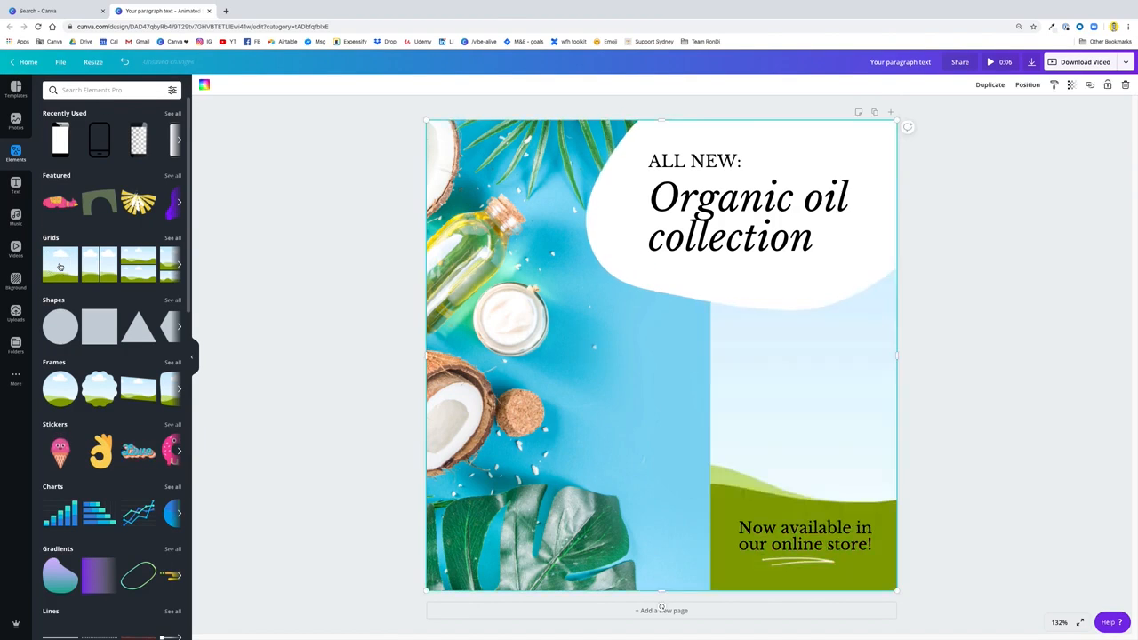
{"action": "left_click", "coordinate": [1028, 85]}
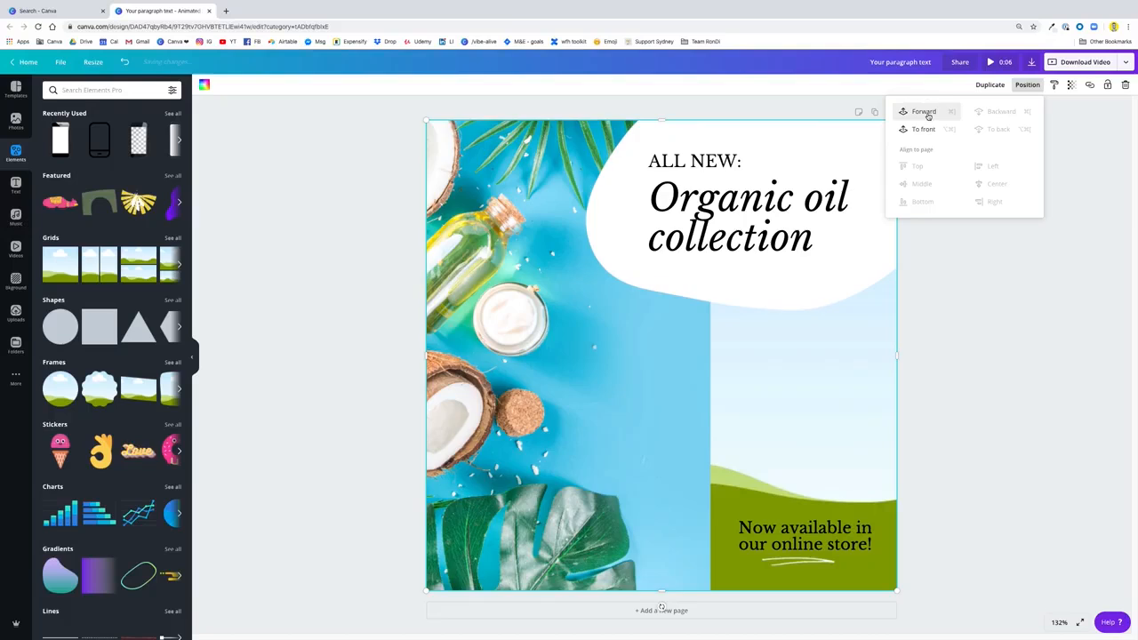
{"action": "left_click", "coordinate": [925, 112]}
Resize the photo grid to a portrait rectangle and centre it over the photo's edge with the green area, below the heading
{"action": "left_click_drag", "start_coordinate": [425, 118], "coordinate": [771, 429]}
{"action": "left_click_drag", "start_coordinate": [822, 502], "coordinate": [699, 397]}
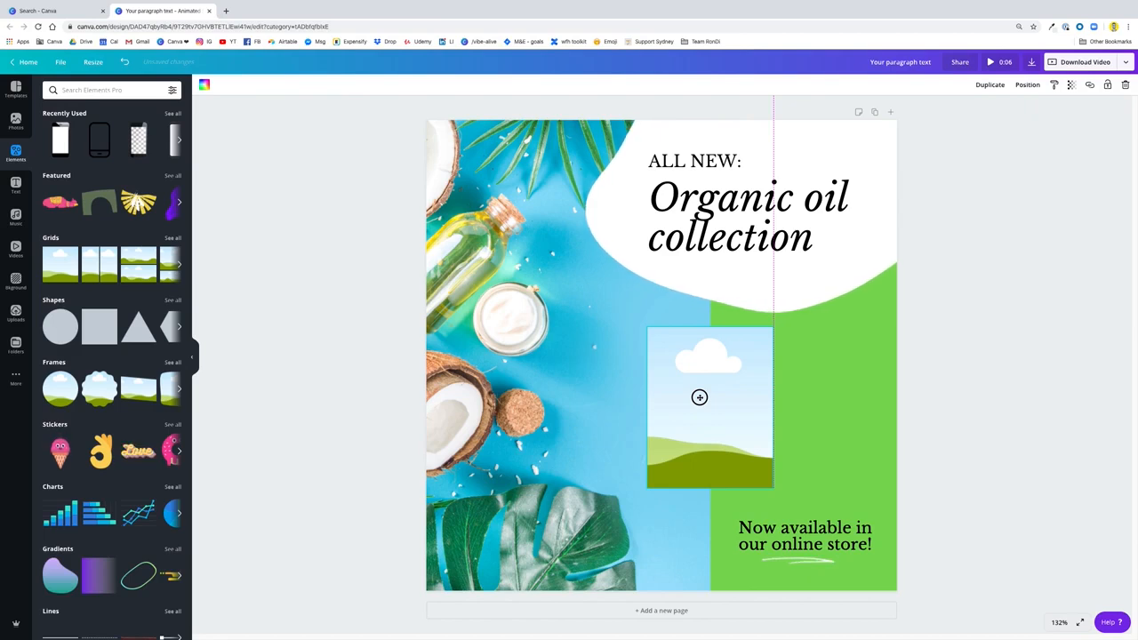
{"action": "left_click_drag", "start_coordinate": [699, 397], "coordinate": [699, 398]}
{"action": "left_click_drag", "start_coordinate": [647, 327], "coordinate": [622, 287]}
{"action": "left_click_drag", "start_coordinate": [711, 394], "coordinate": [719, 397]}
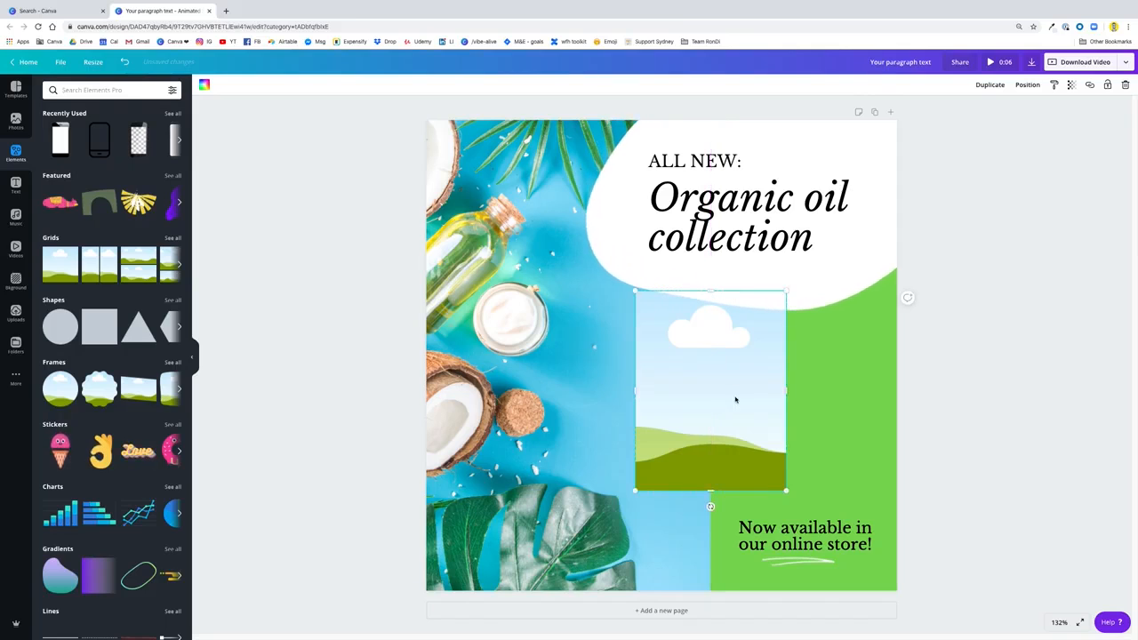
Fill the portrait grid with the recently used coconut oil jar photo
{"action": "left_click", "coordinate": [16, 121]}
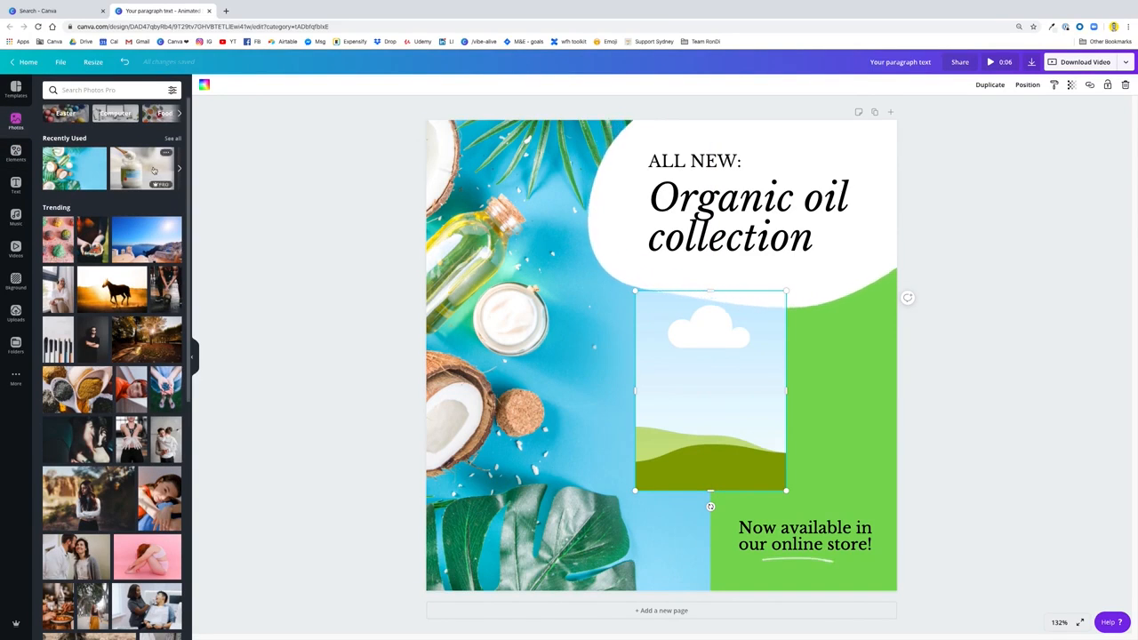
{"action": "left_click_drag", "start_coordinate": [151, 177], "coordinate": [708, 347]}
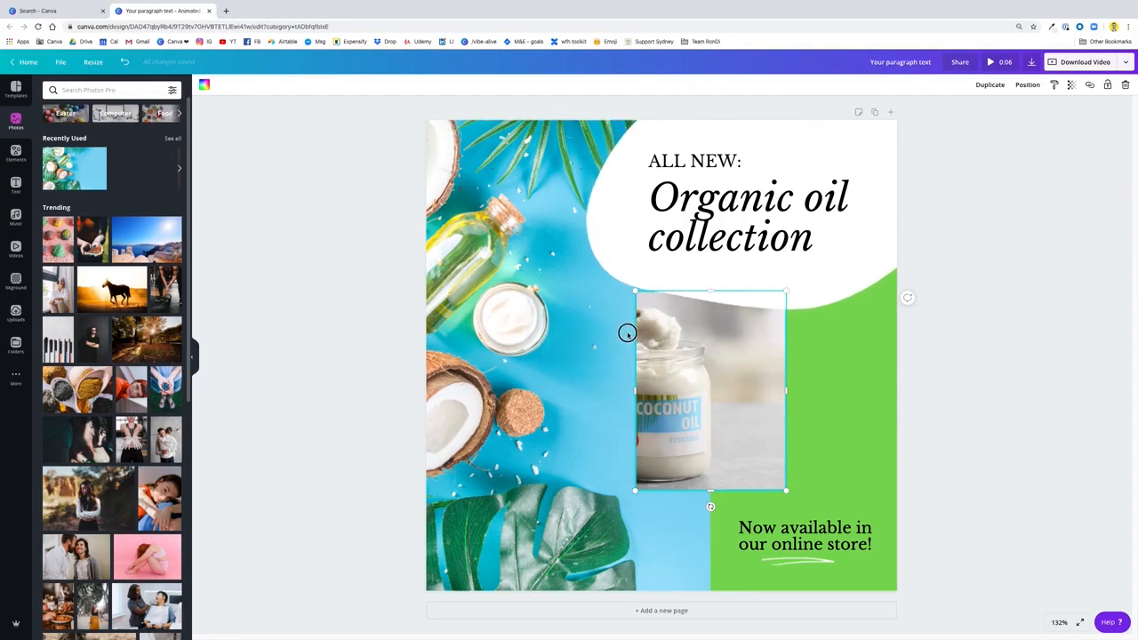
{"action": "double_click", "coordinate": [698, 415]}
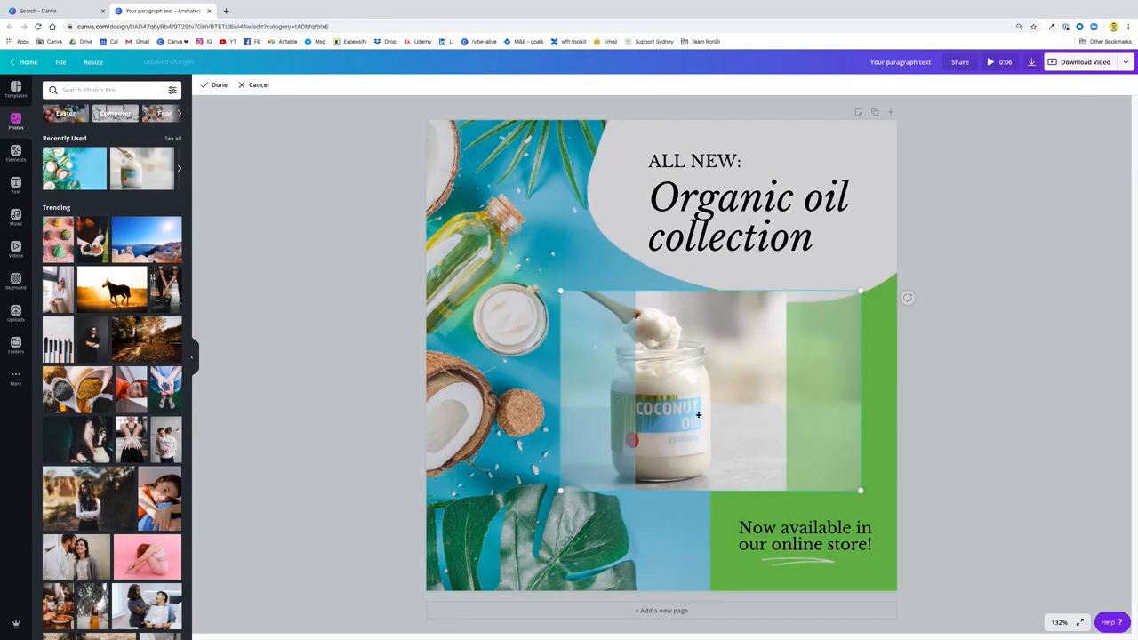
{"action": "left_click_drag", "start_coordinate": [726, 405], "coordinate": [734, 406]}
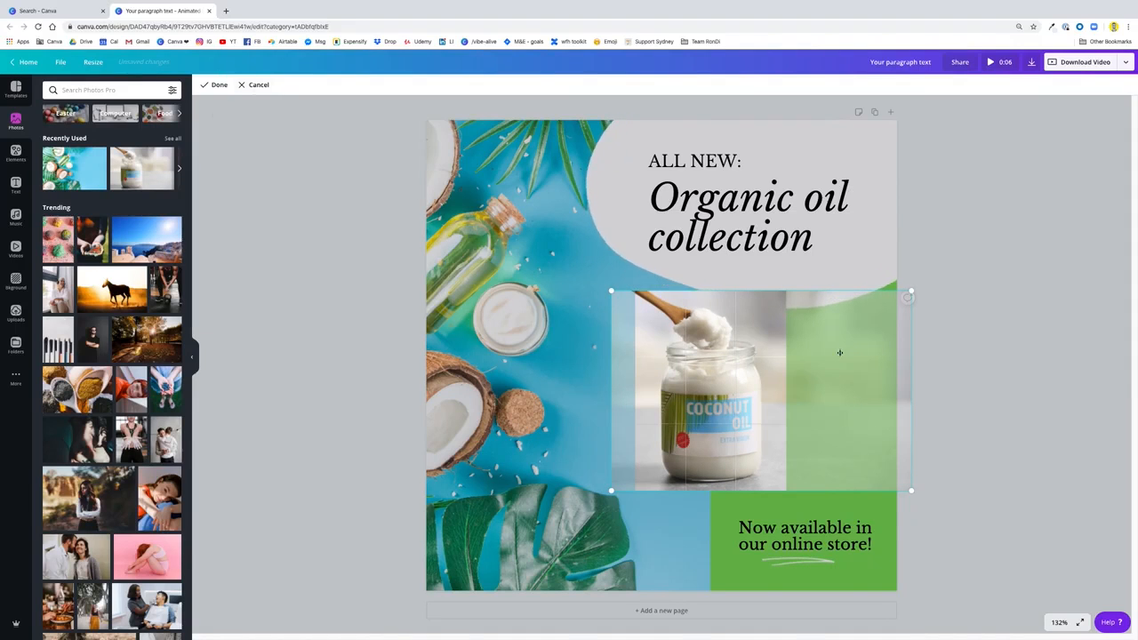
{"action": "left_click_drag", "start_coordinate": [707, 397], "coordinate": [614, 397]}
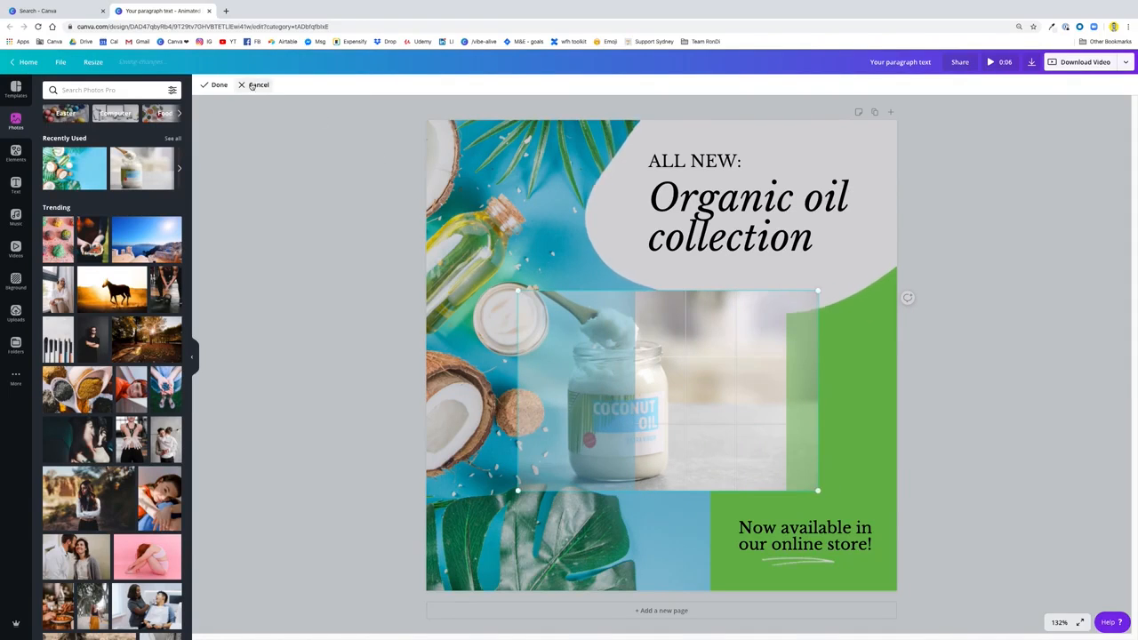
{"action": "left_click", "coordinate": [253, 84]}
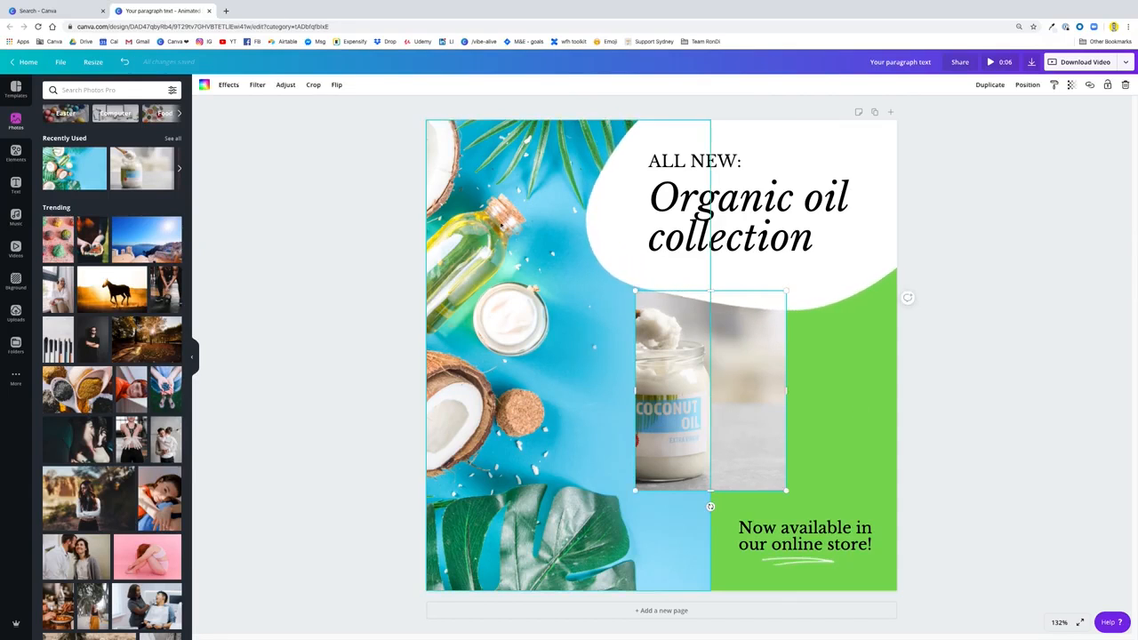
{"action": "left_click", "coordinate": [313, 85]}
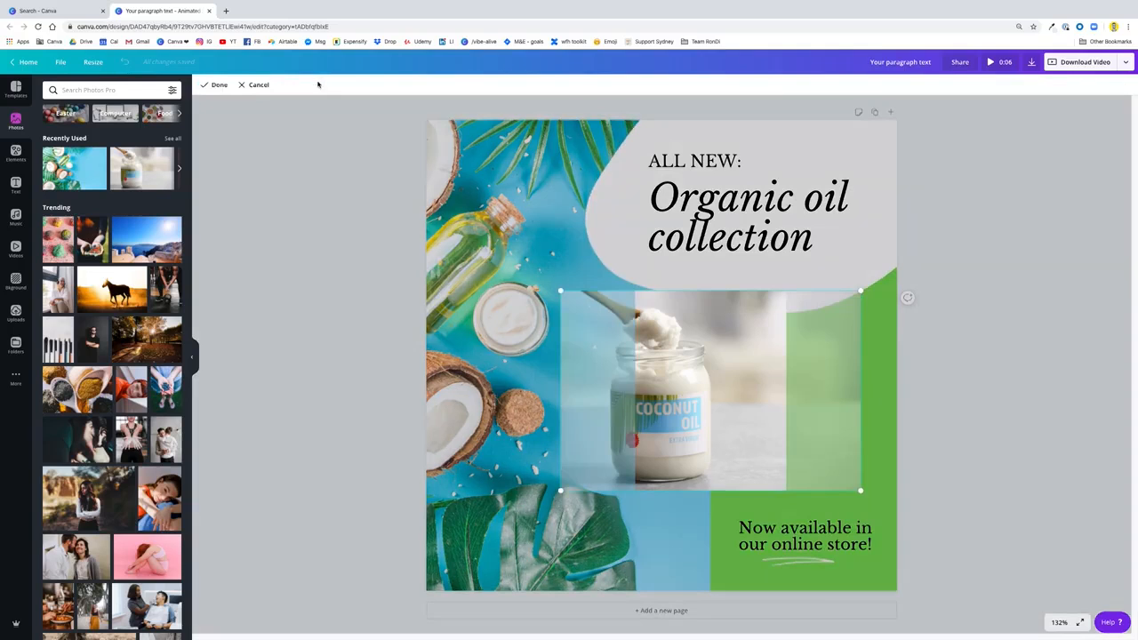
{"action": "left_click_drag", "start_coordinate": [704, 394], "coordinate": [726, 400]}
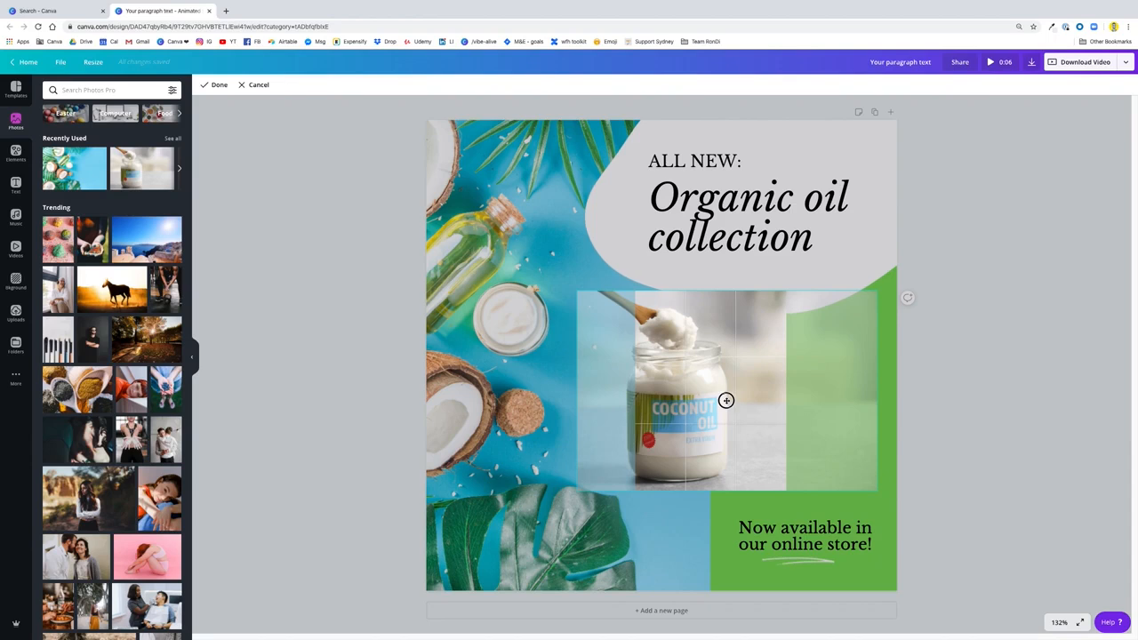
{"action": "left_click", "coordinate": [249, 84]}
Reposition the coconut oil photo inside its portrait grid so the whole jar and spoon sit within the frame
{"action": "double_click", "coordinate": [703, 384]}
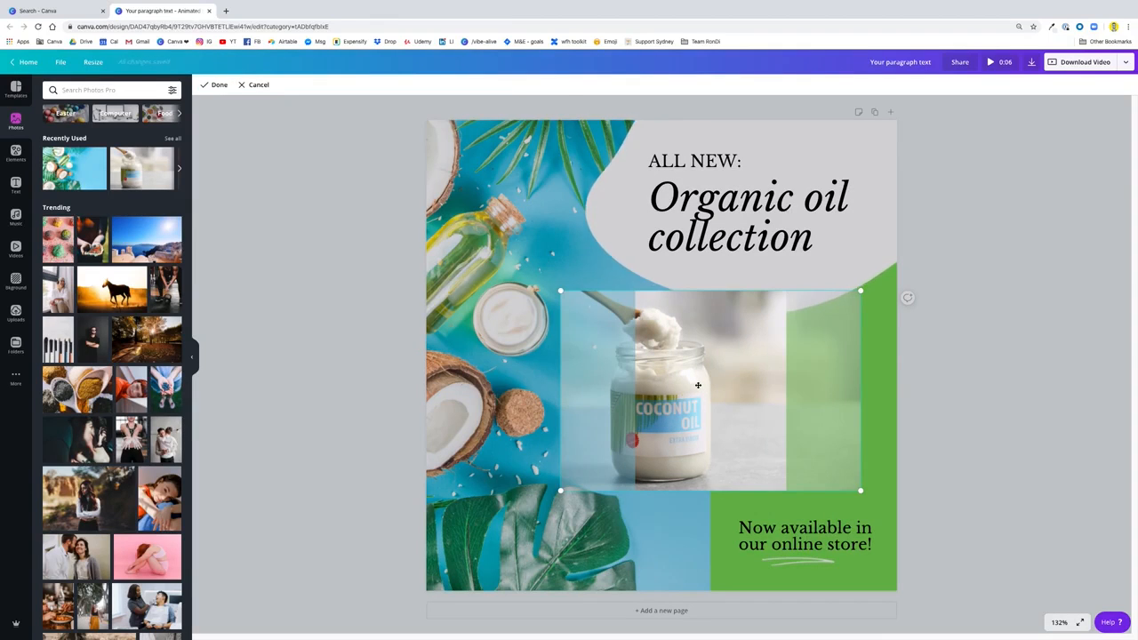
{"action": "left_click_drag", "start_coordinate": [704, 384], "coordinate": [767, 388]}
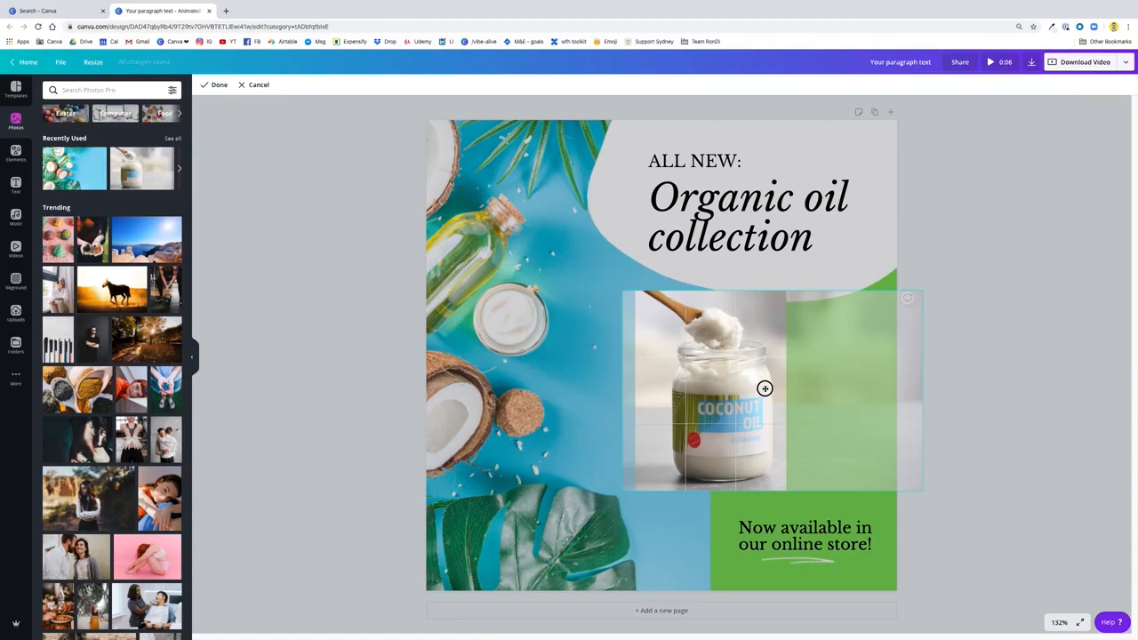
{"action": "left_click_drag", "start_coordinate": [767, 389], "coordinate": [770, 389]}
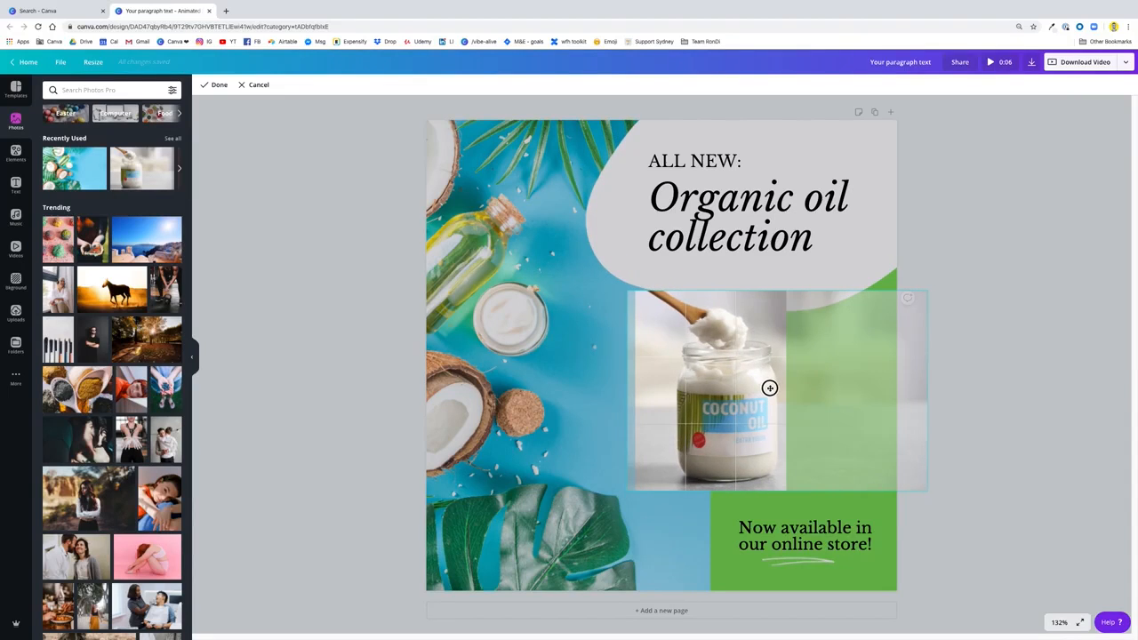
{"action": "left_click_drag", "start_coordinate": [732, 409], "coordinate": [716, 411]}
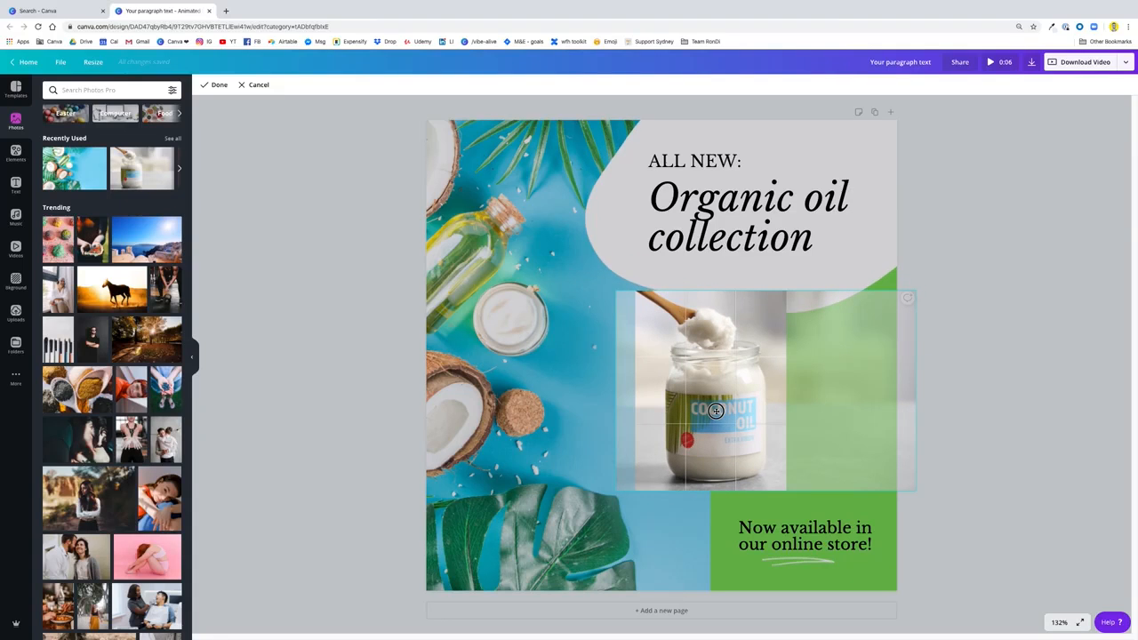
{"action": "left_click", "coordinate": [985, 403]}
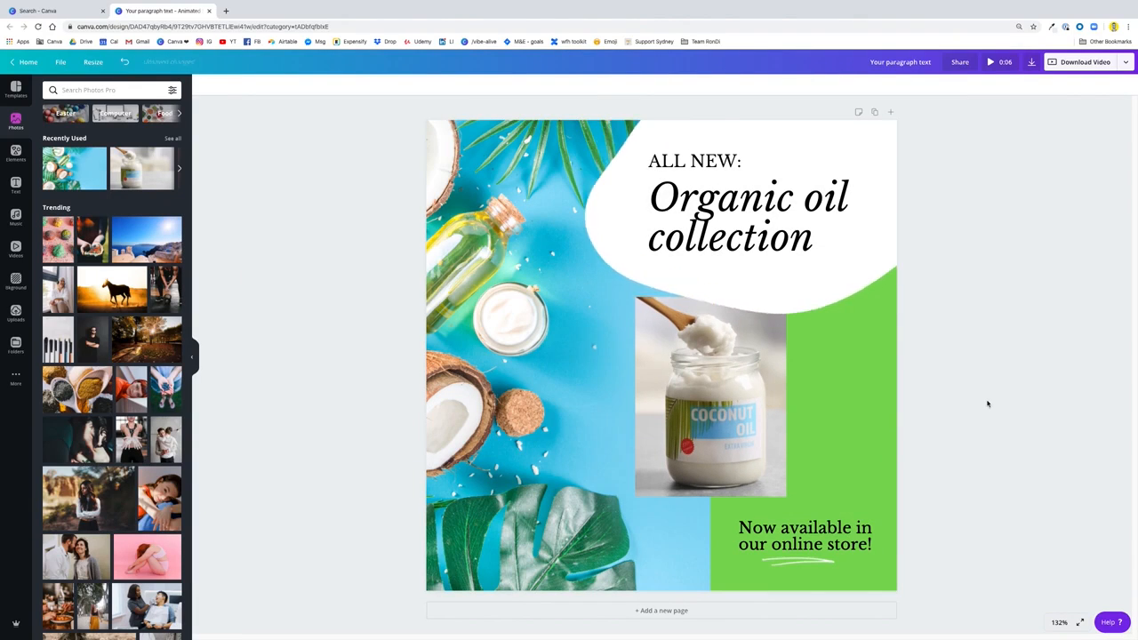
Enlarge the white blob sticker behind the heading slightly, extending it outward over the coconut photo
{"action": "left_click", "coordinate": [818, 294]}
{"action": "left_click_drag", "start_coordinate": [584, 314], "coordinate": [567, 326]}
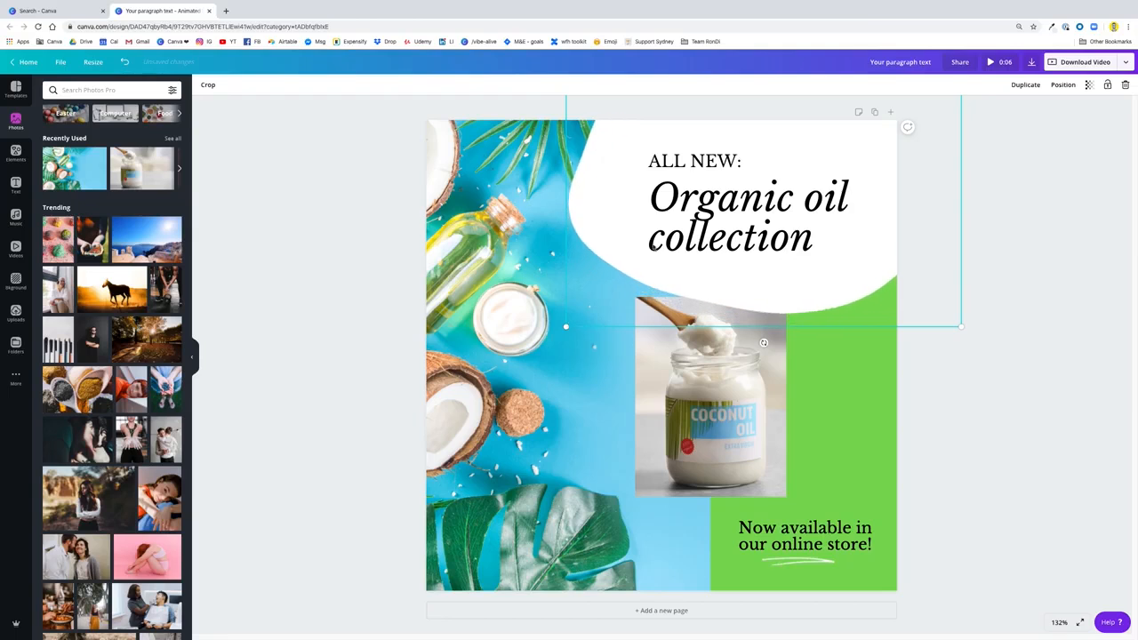
Shift both heading texts together to the left and enlarge them slightly so they sit centred on the white blob
{"action": "left_click", "coordinate": [695, 193]}
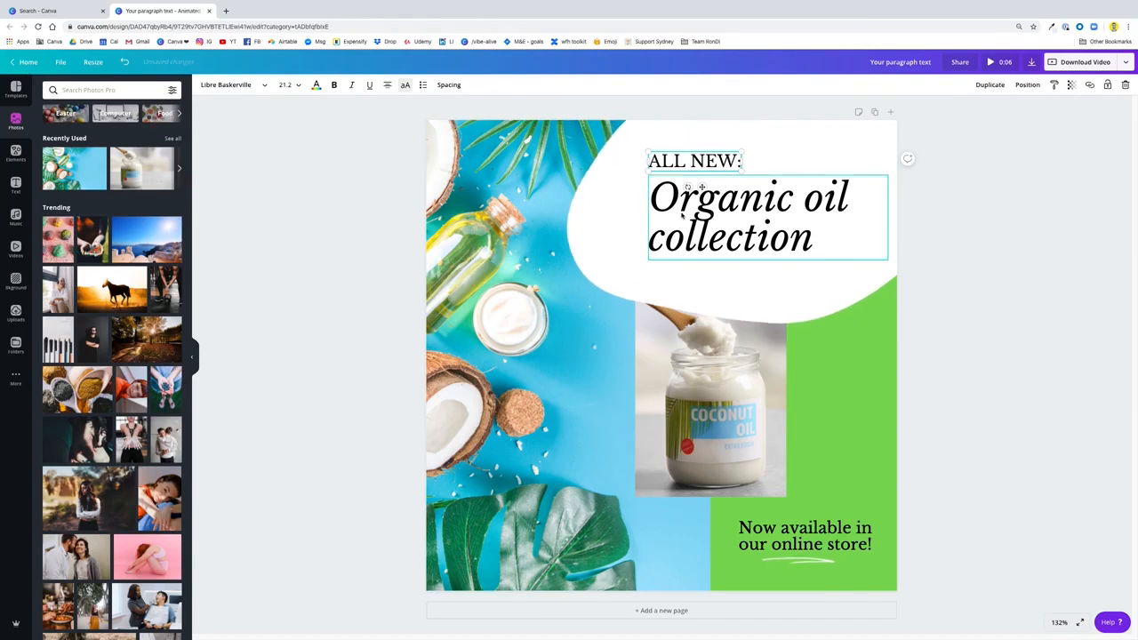
{"action": "left_click", "coordinate": [683, 163], "text": "shift"}
{"action": "left_click_drag", "start_coordinate": [683, 163], "coordinate": [662, 161]}
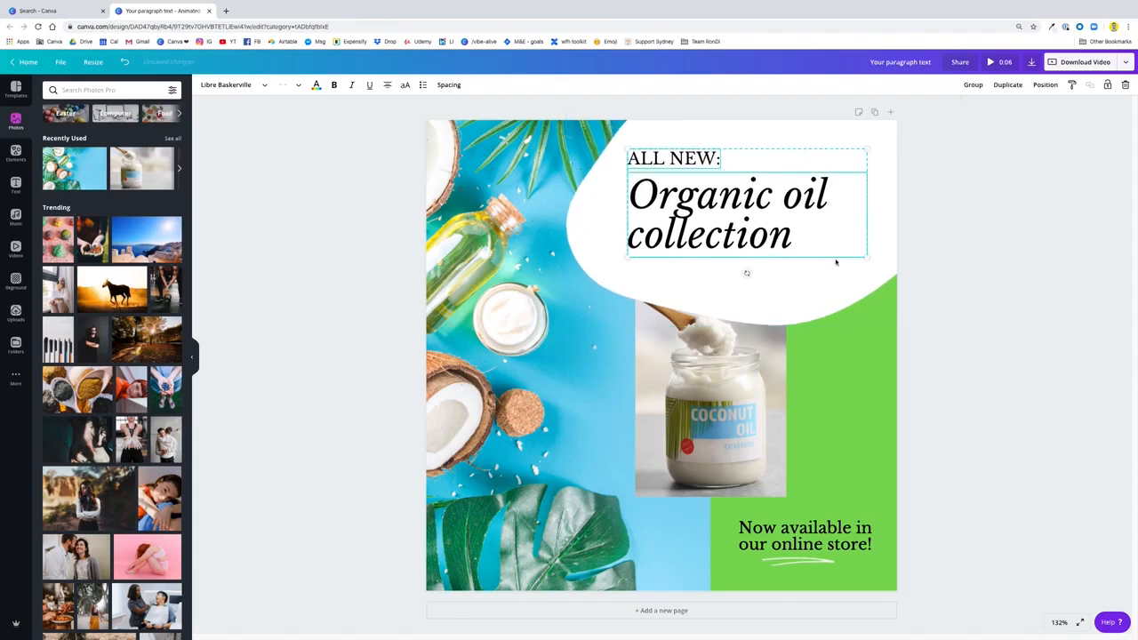
{"action": "left_click_drag", "start_coordinate": [867, 257], "coordinate": [874, 266]}
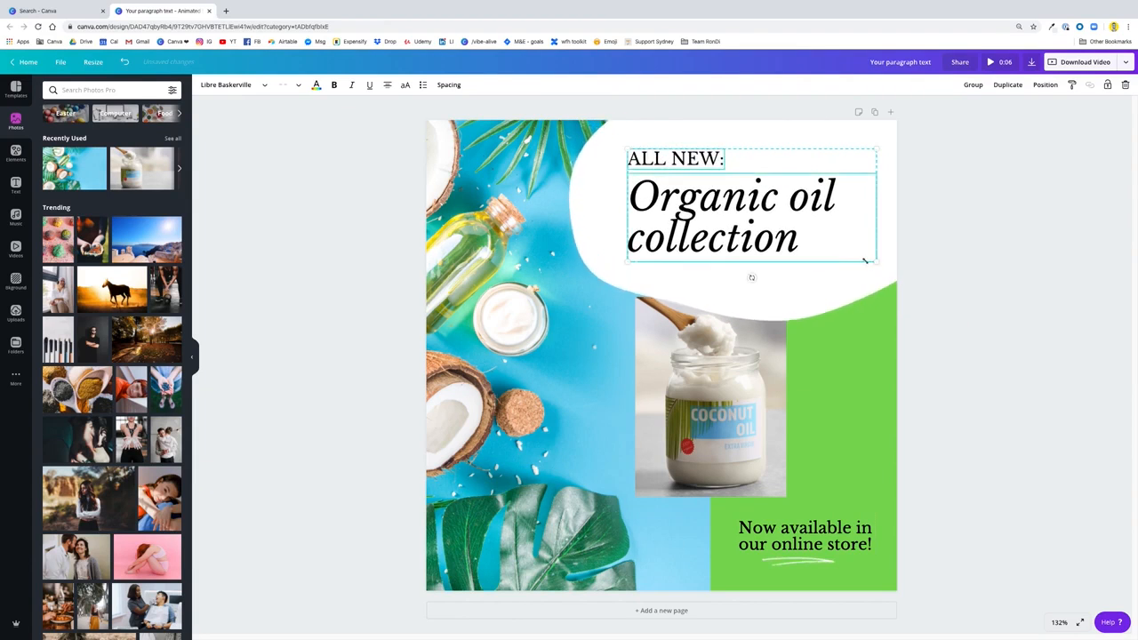
{"action": "left_click_drag", "start_coordinate": [732, 198], "coordinate": [728, 200]}
{"action": "left_click", "coordinate": [1052, 378]}
{"action": "left_click", "coordinate": [805, 536]}
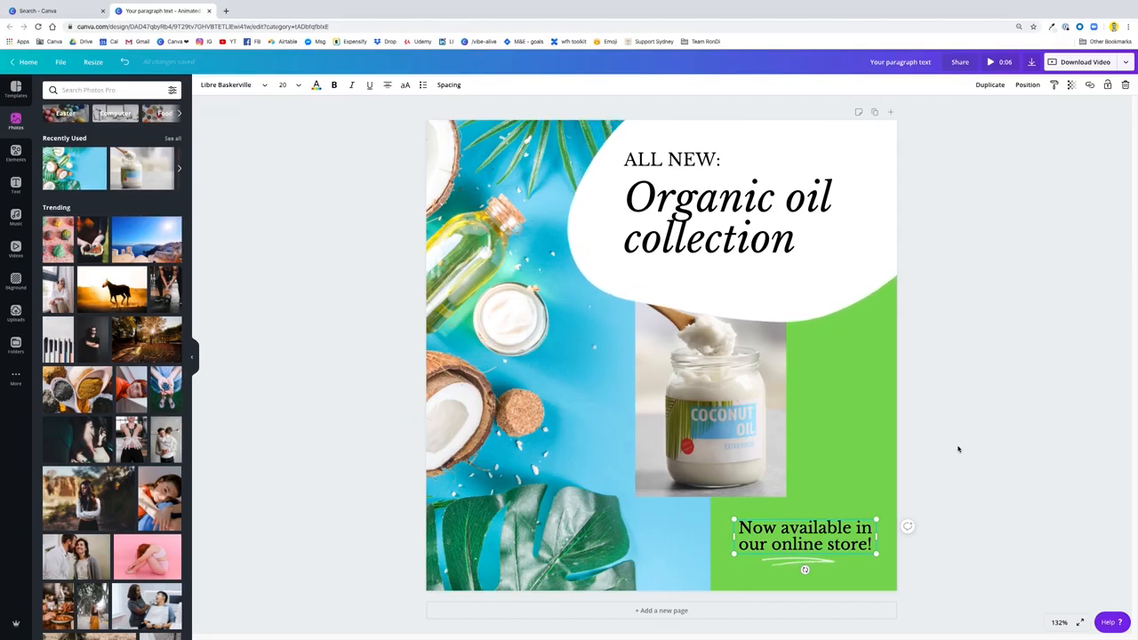
{"action": "left_click", "coordinate": [850, 283]}
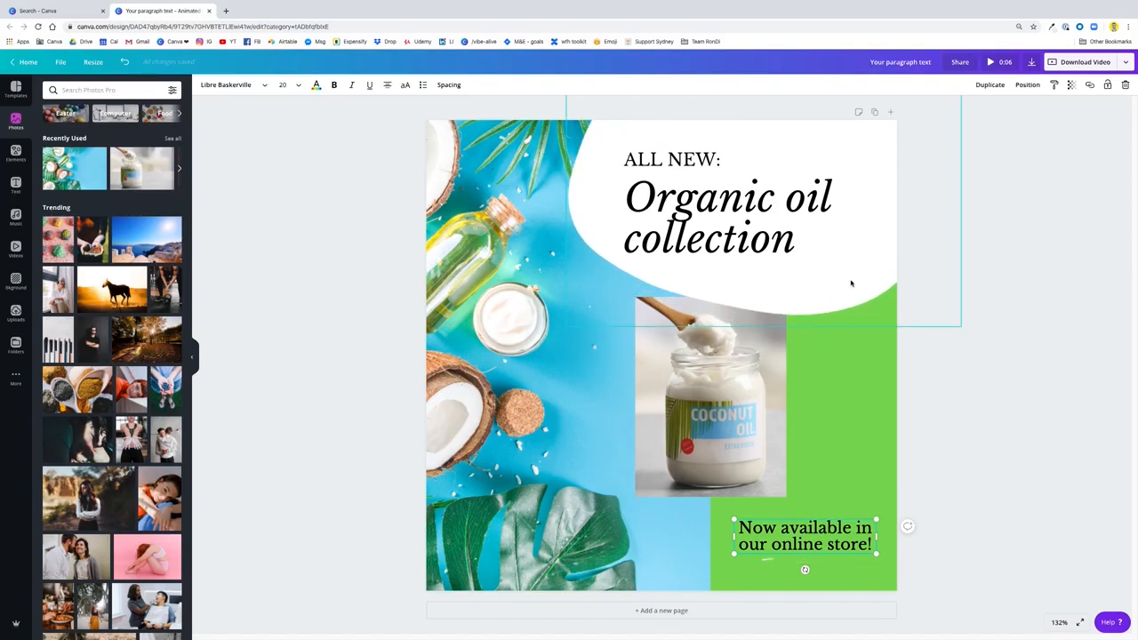
{"action": "mouse_move", "coordinate": [763, 342]}
{"action": "left_mouse_down"}
{"action": "mouse_move", "coordinate": [748, 341]}
{"action": "mouse_move", "coordinate": [761, 345]}
{"action": "left_mouse_up"}
{"action": "left_click", "coordinate": [1021, 436]}
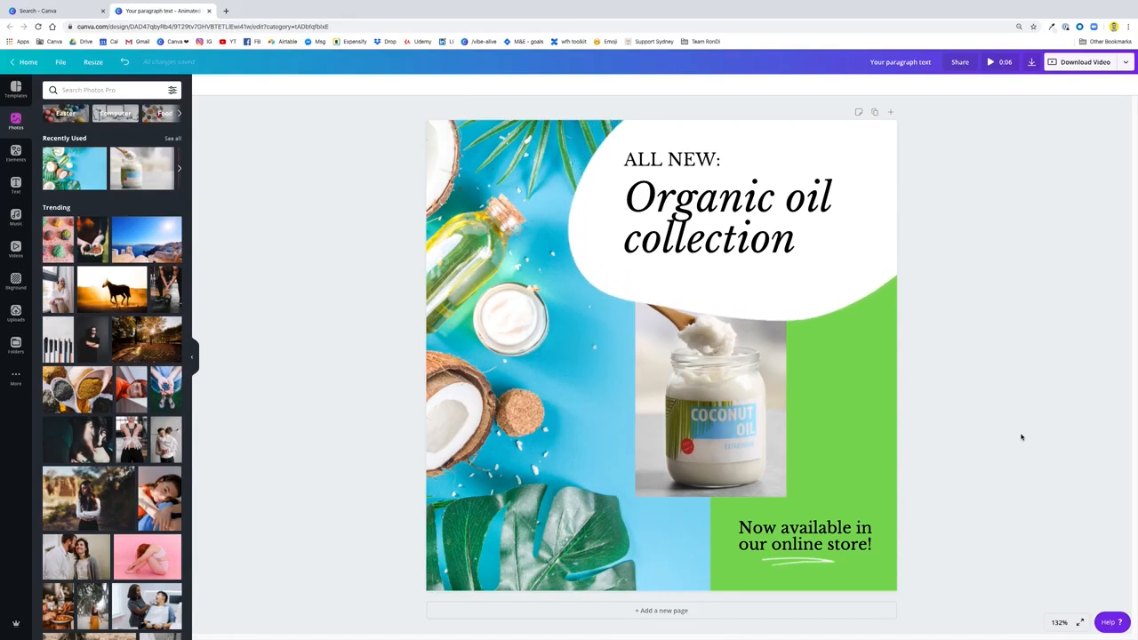
Download the finished design in the Video file type and open the downloaded MP4 file
{"action": "left_click", "coordinate": [1032, 65]}
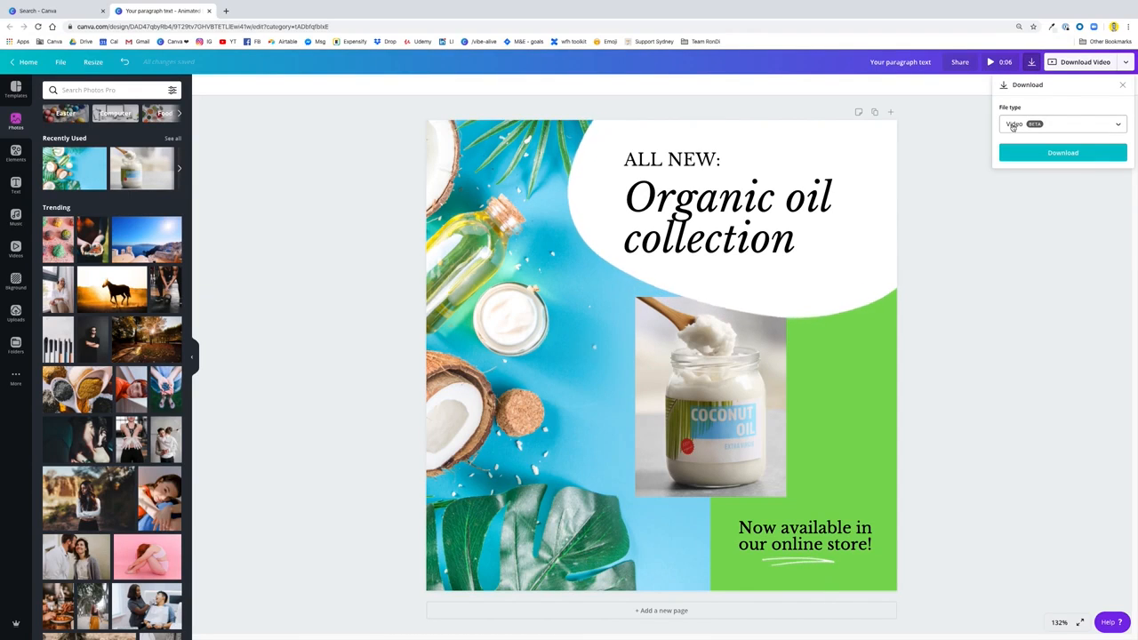
{"action": "left_click", "coordinate": [1047, 154]}
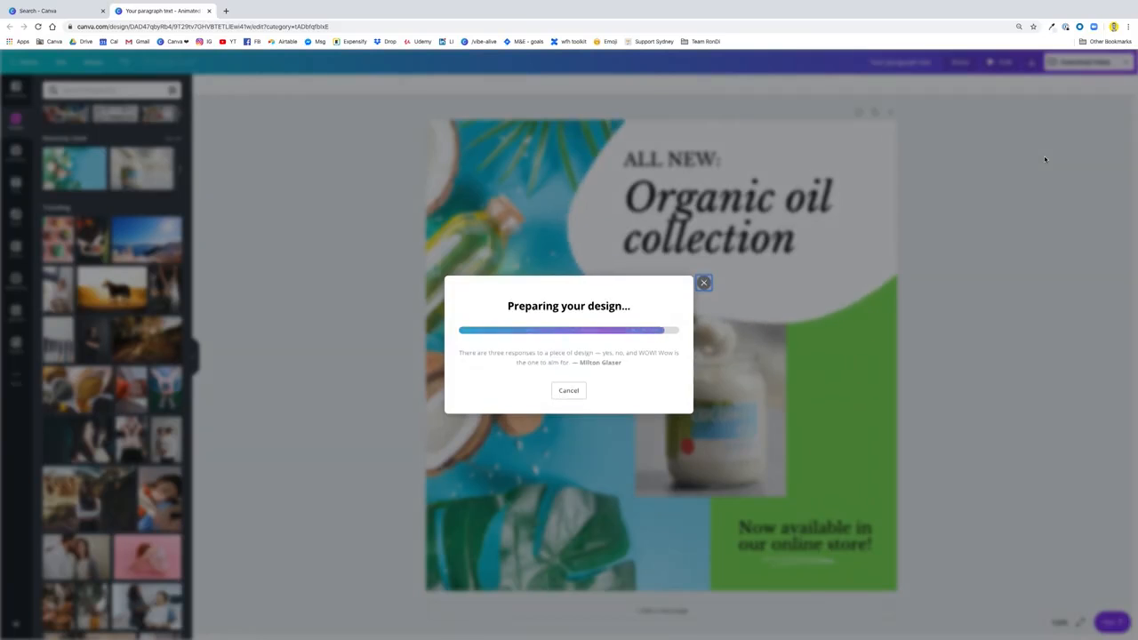
{"action": "left_click", "coordinate": [533, 401]}
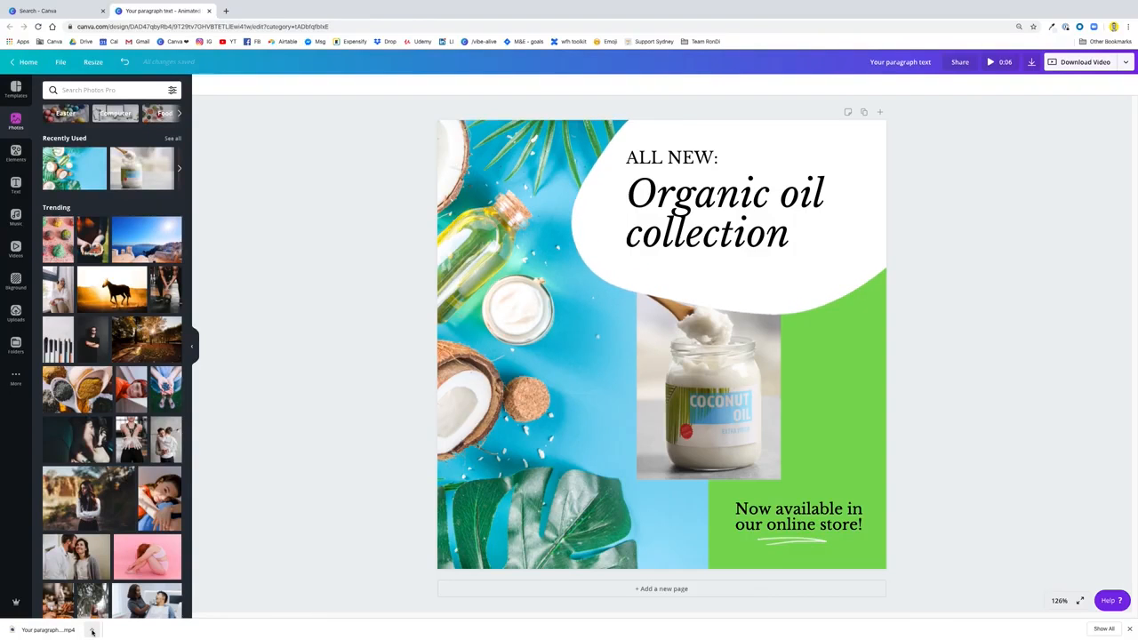
{"action": "left_click", "coordinate": [91, 632]}
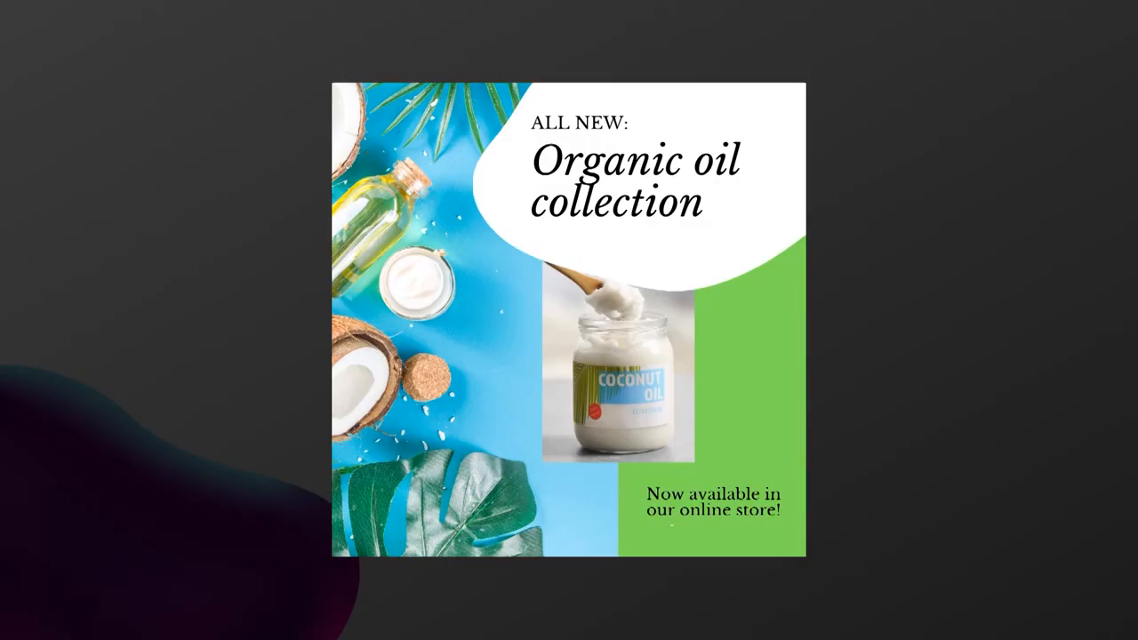